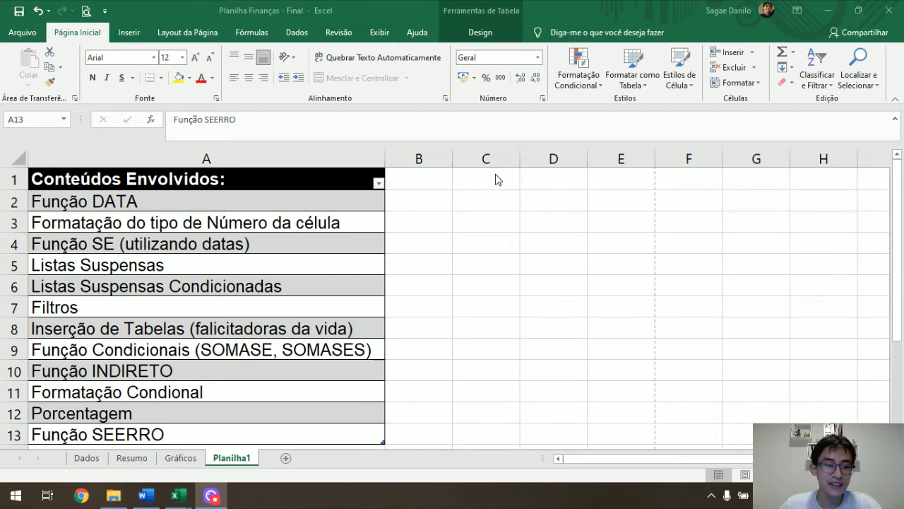
Examine the monthly summary and the income, fixed-expense and variable-expense tables on the Resumo sheet.
left_click(134, 461)
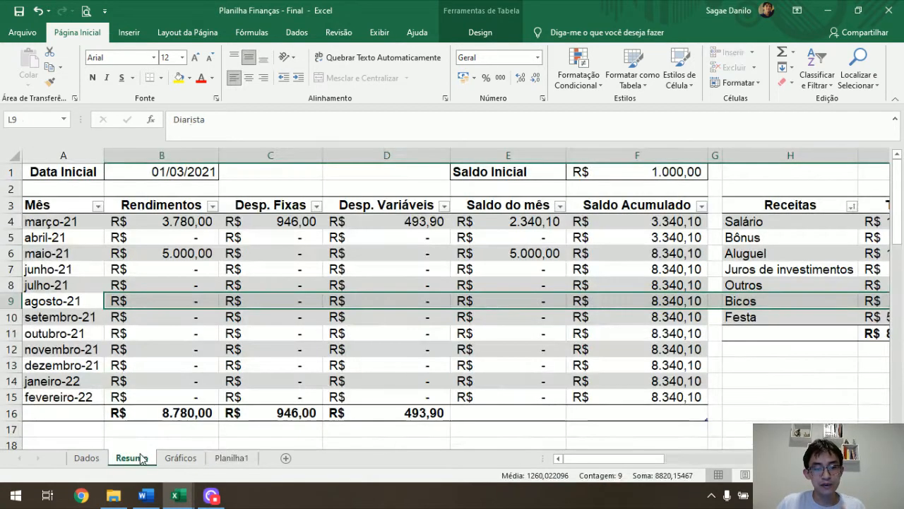
left_click(277, 240)
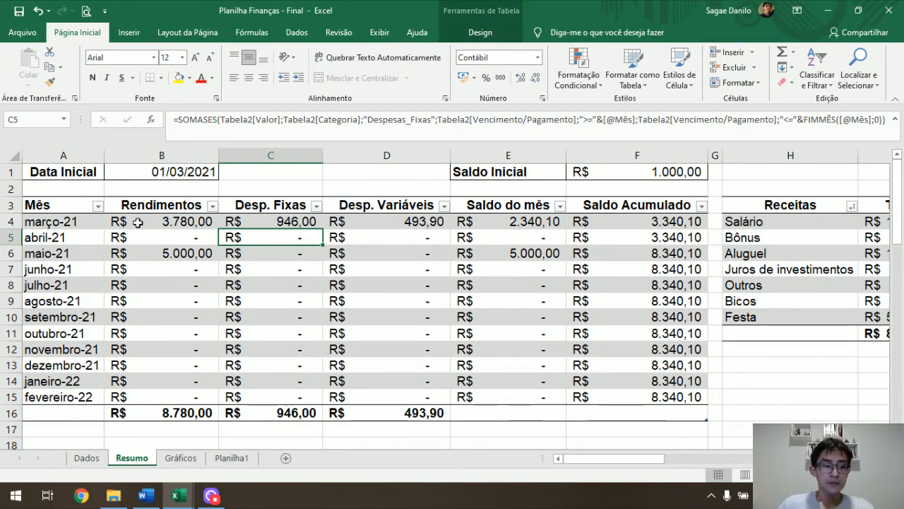
left_click(74, 238)
key("Down")
key("Down")
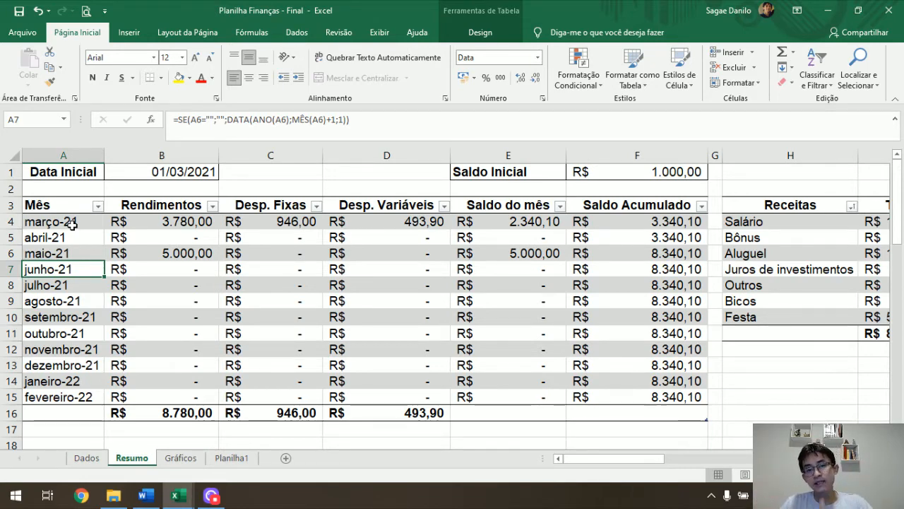
key("Right")
key("Right")
key("Right")
key("Right")
key("Right")
key("Right")
key("Right")
key("Right")
key("Right")
key("Right")
key("Right")
key("Right")
key("Right")
key("Right")
key("Right")
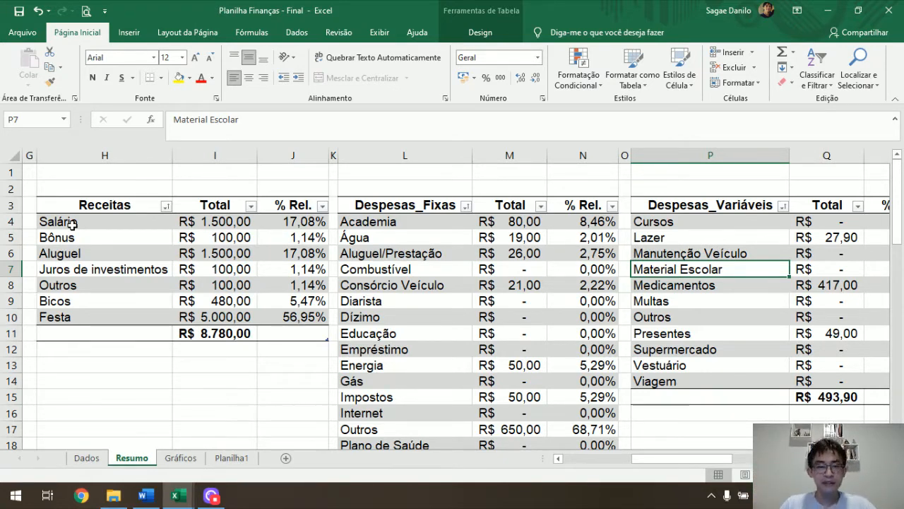
key("Left")
key("Home")
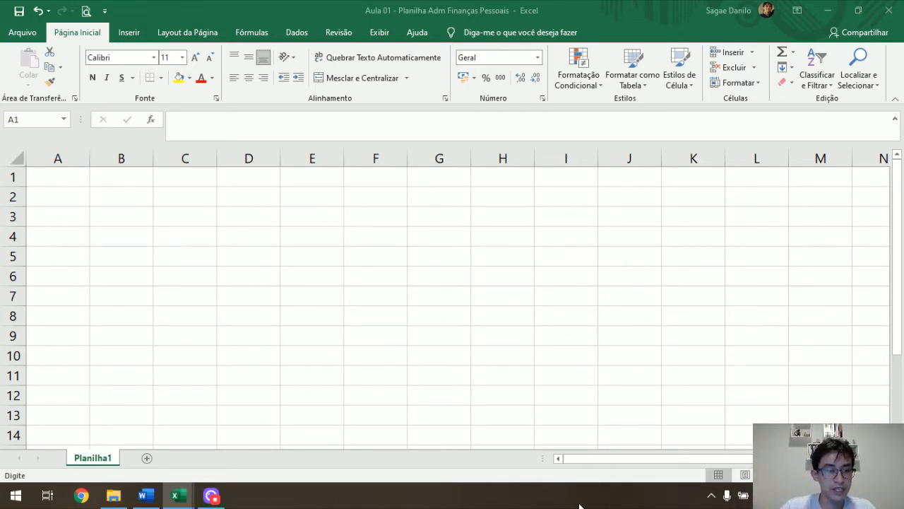
Enter the categories Receitas, Despesas Fixas and Despesas Variáveis in cells A1 to A3 of the blank sheet.
left_click(44, 178)
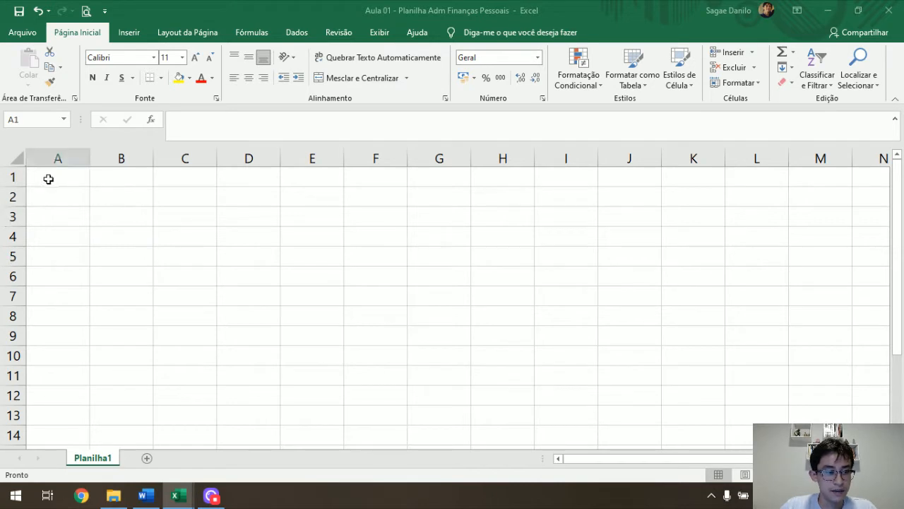
type("Receitas")
key("Return")
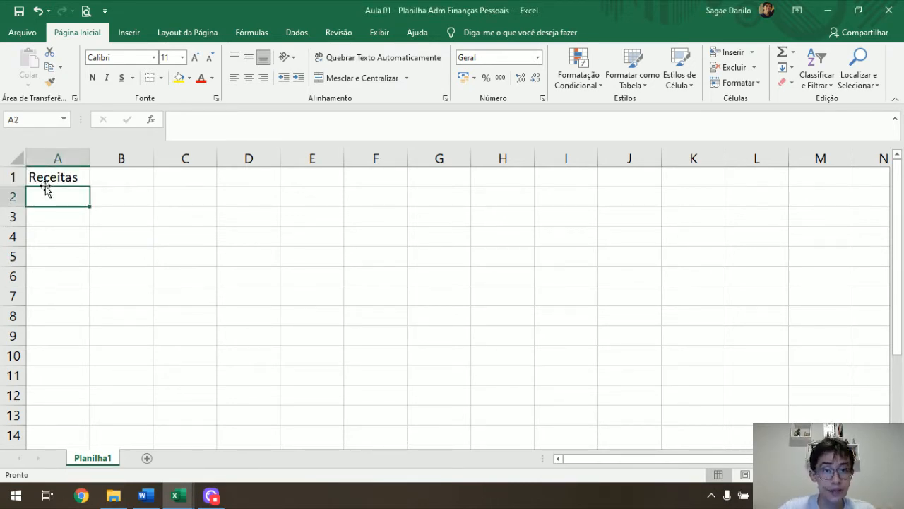
type("D")
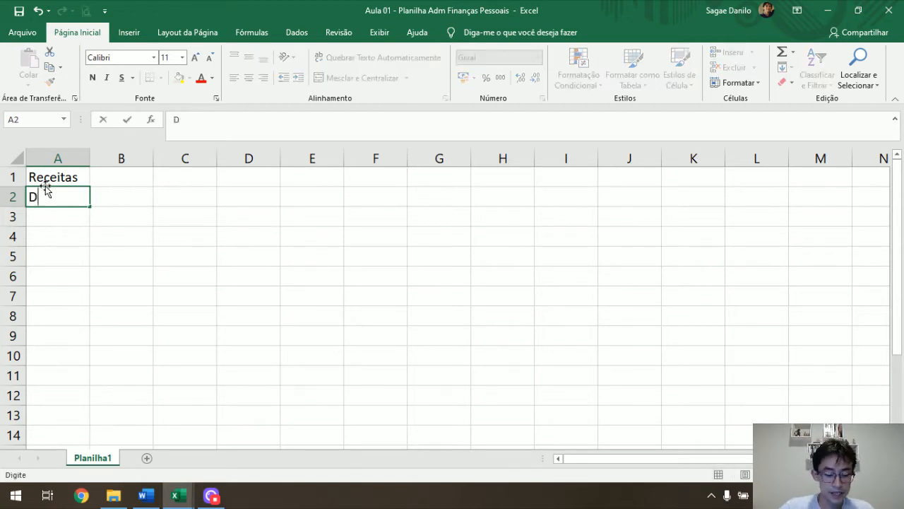
type("espesas ")
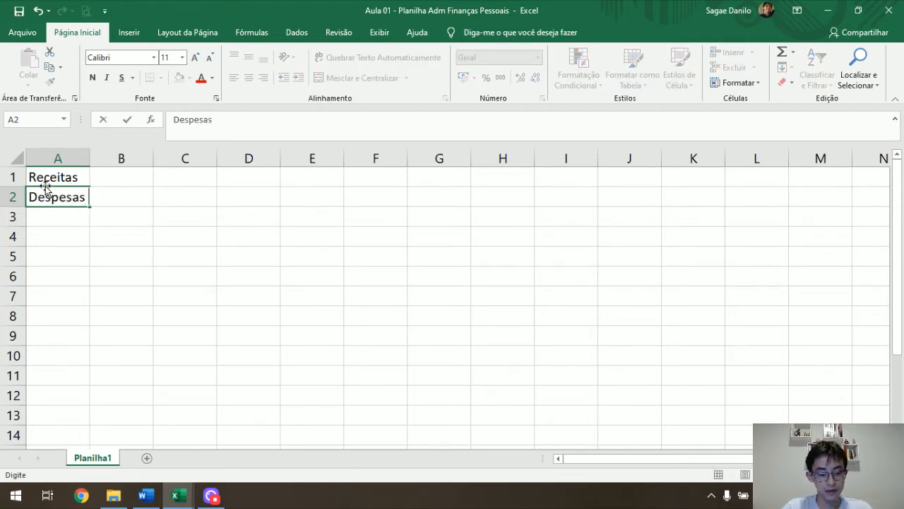
type("Fixas")
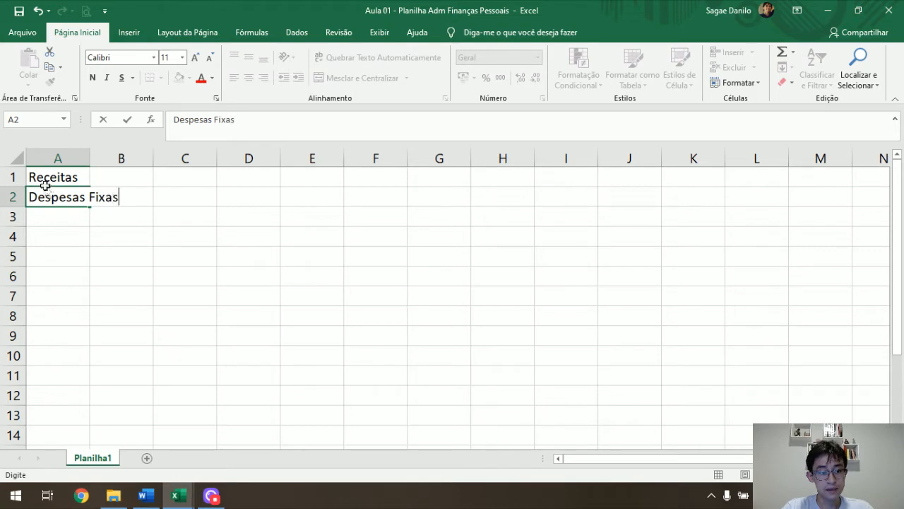
key("Return")
type("Despesas Vari")
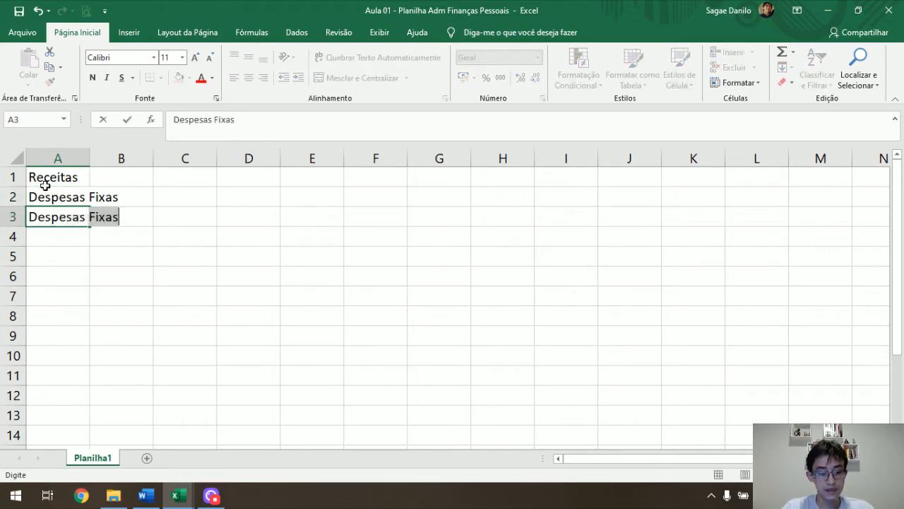
type("áveis")
key("Return")
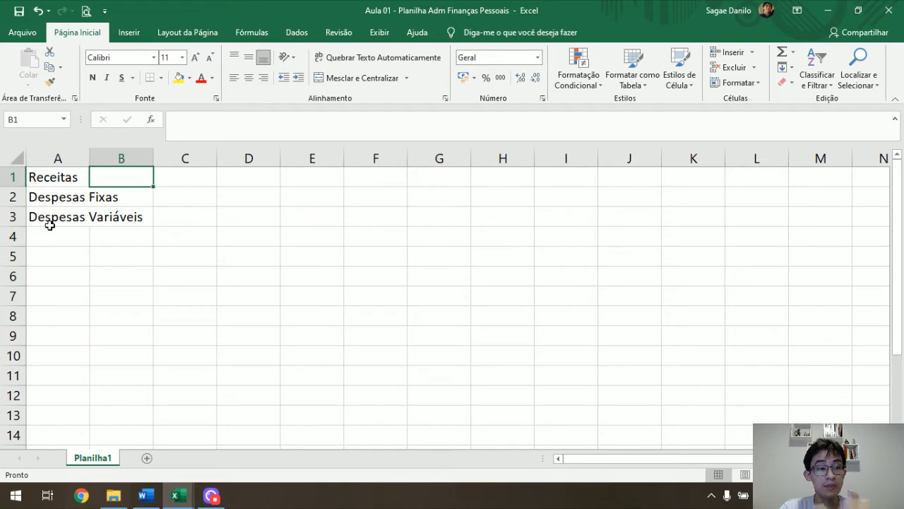
List Salário, Aluguel, Juros de investimento, Bicos and Outros in cells B1 to B5.
type("S")
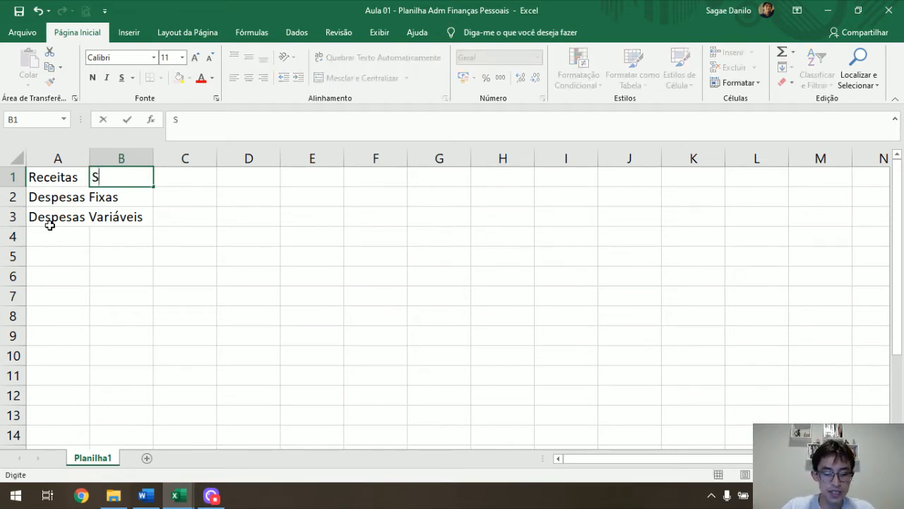
type("alário")
key("Return")
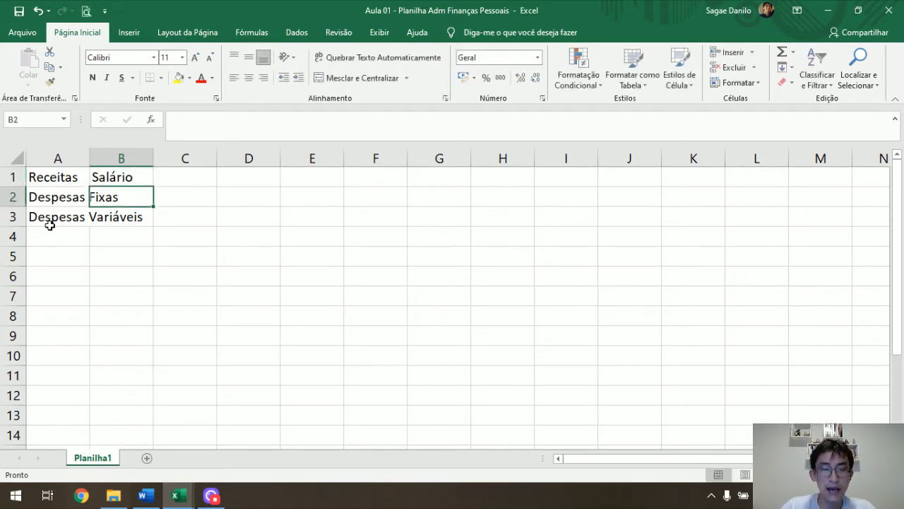
type("Aluguel")
key("Return")
type("Juros de investimento")
key("Return")
type("Bicos")
key("Return")
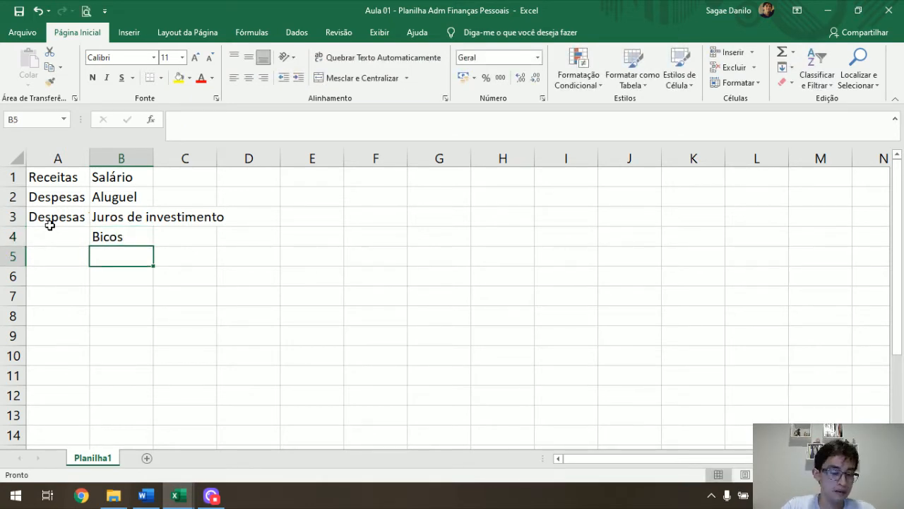
type("OUtros")
key("Return")
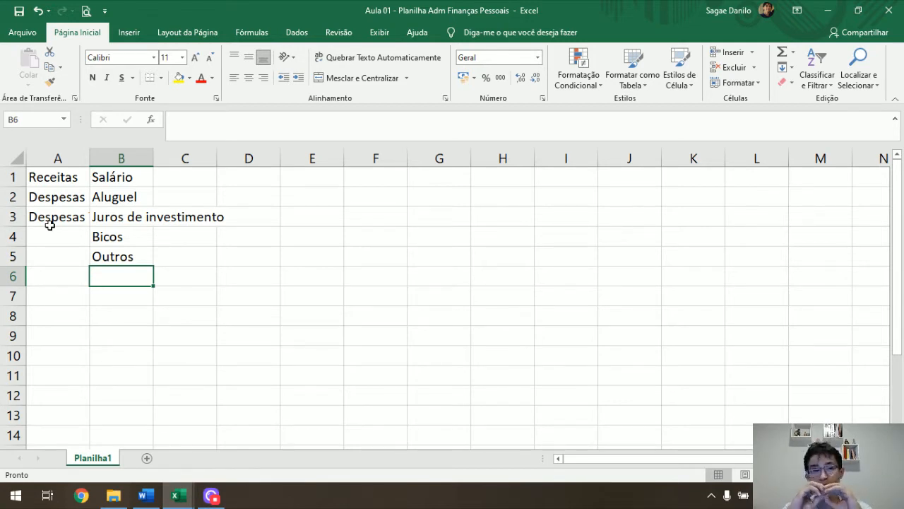
Insert a row above the lists and enter the headers Categoria in A1 and Descrição in B1.
right_click(12, 178)
left_click(60, 275)
left_click(70, 179)
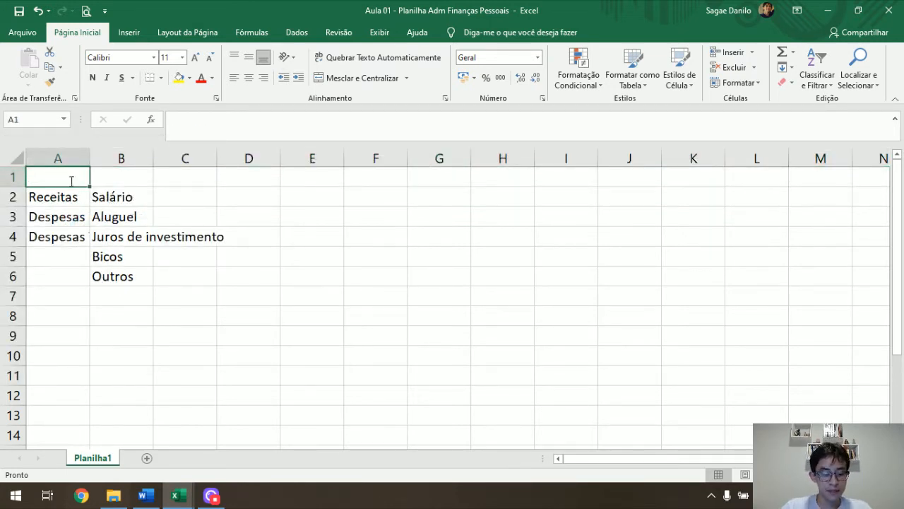
type("Categoria")
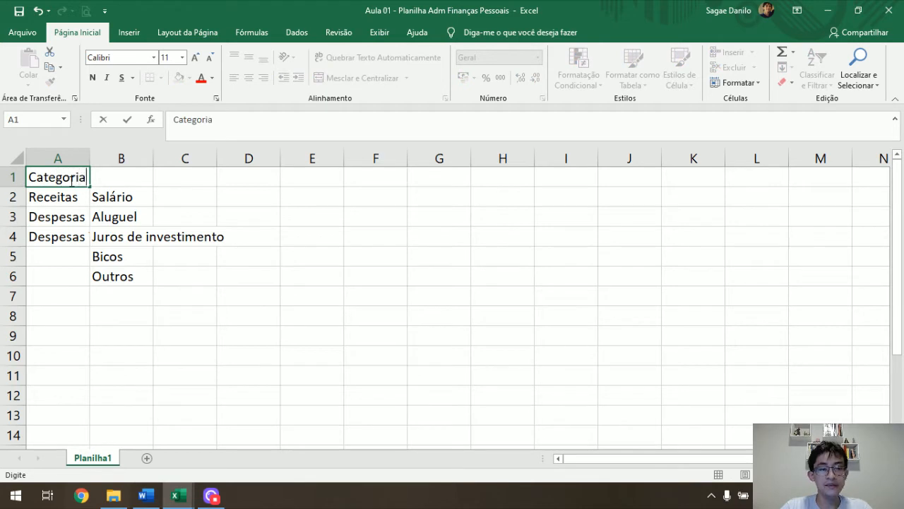
key("Tab")
type("Descrição")
key("Return")
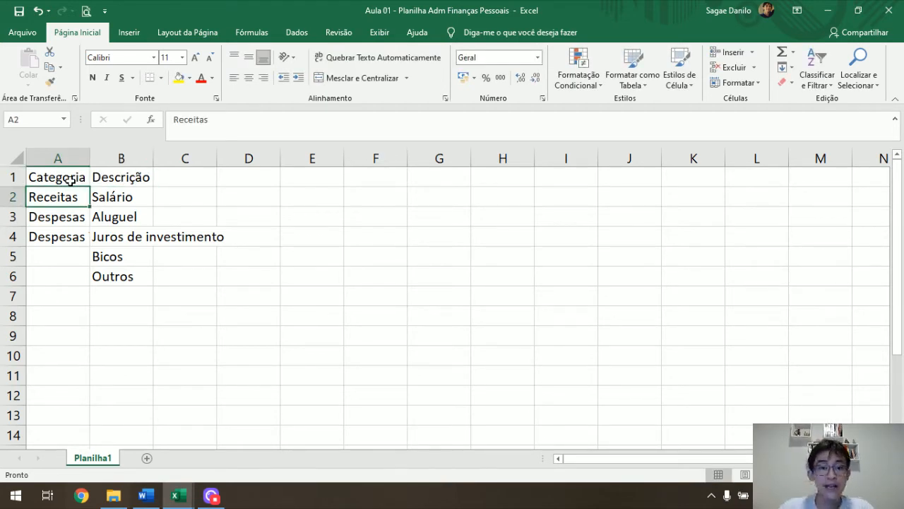
Widen the Descrição column to fit its longest entry.
left_click(70, 181)
key("Right")
left_click_drag(154, 158, 235, 164)
Add the header Valor in C1 and enter 1000, 500, 200, 150 and 20 in cells C2 to C6.
left_click(255, 178)
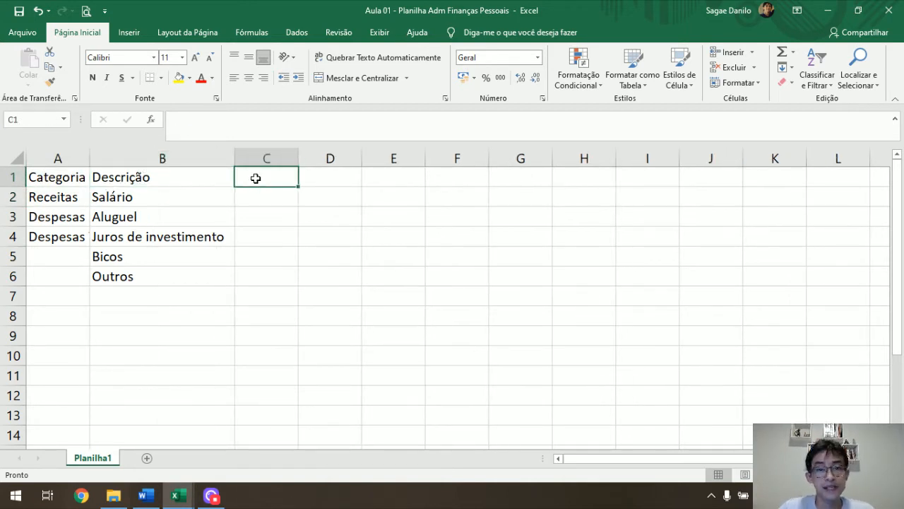
type("Valor")
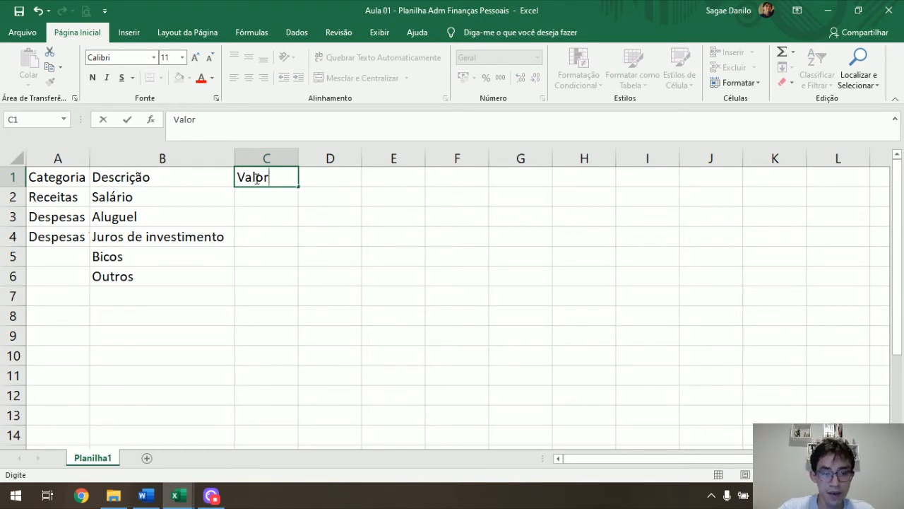
key("Return")
type("1000")
key("Return")
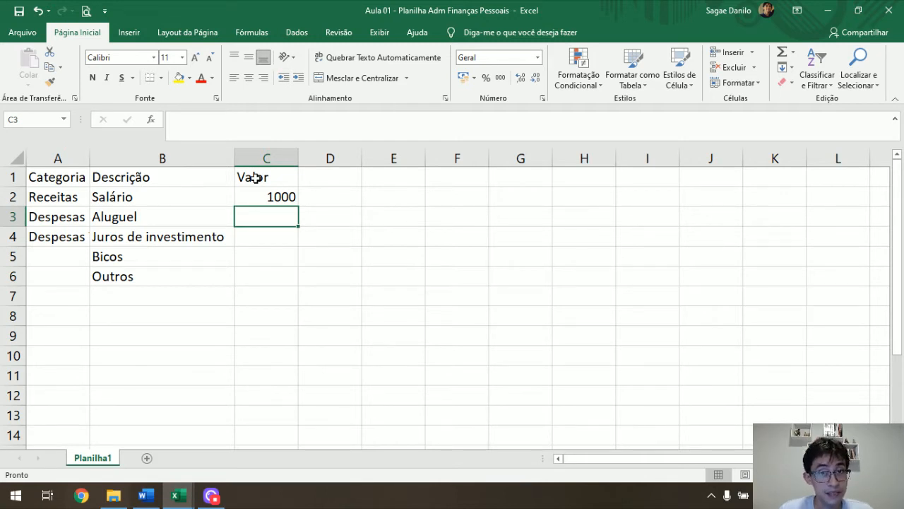
type("500")
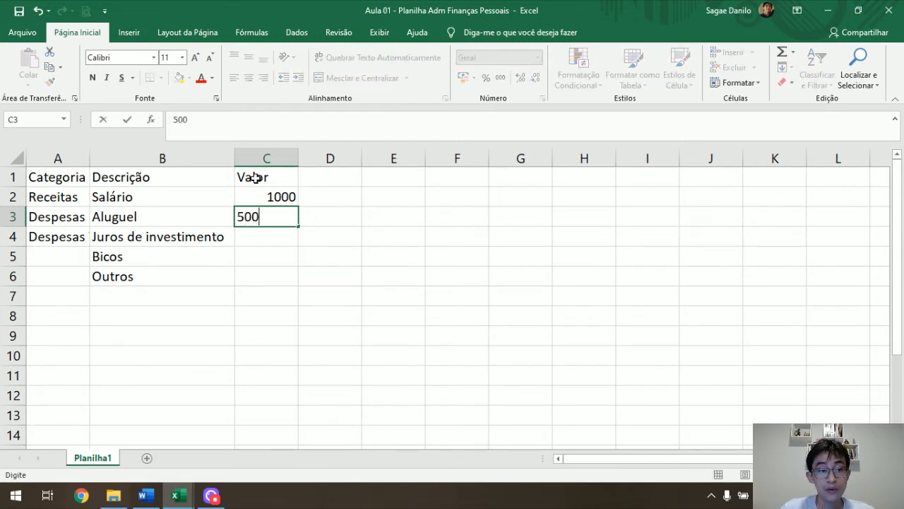
key("Return")
type("200")
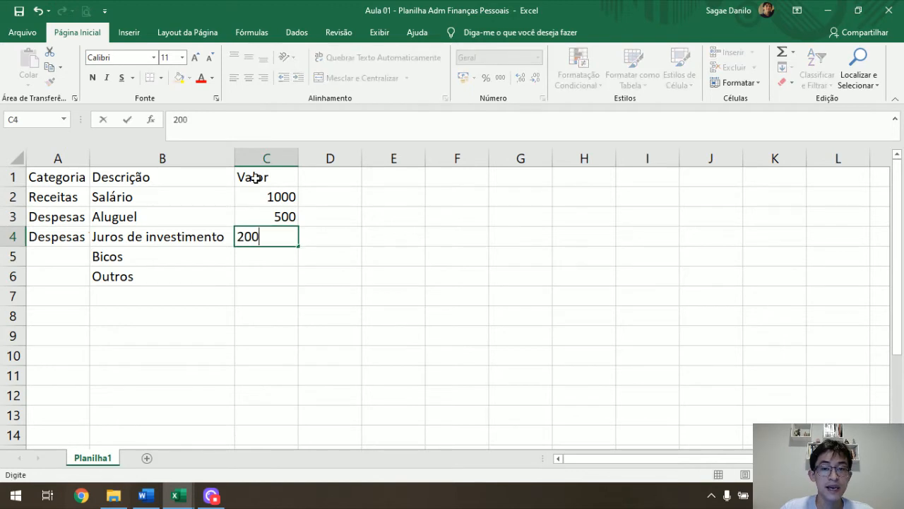
key("Return")
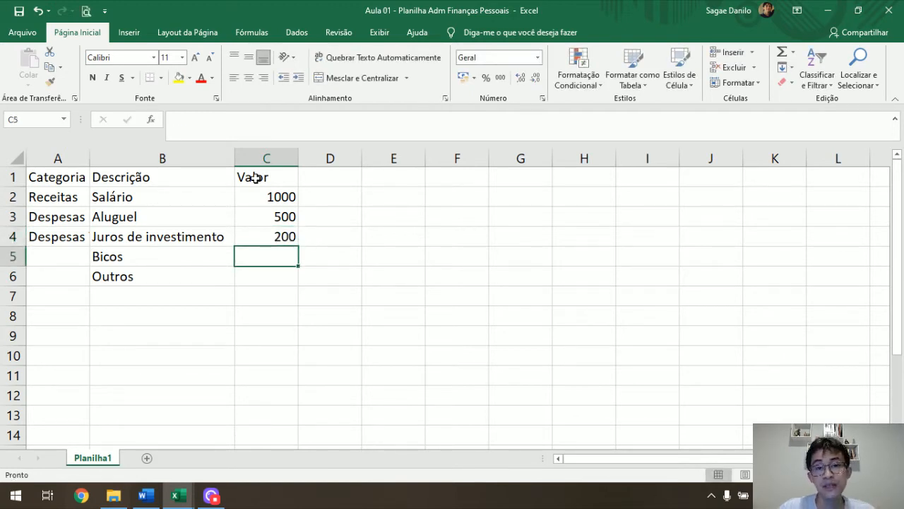
type("150")
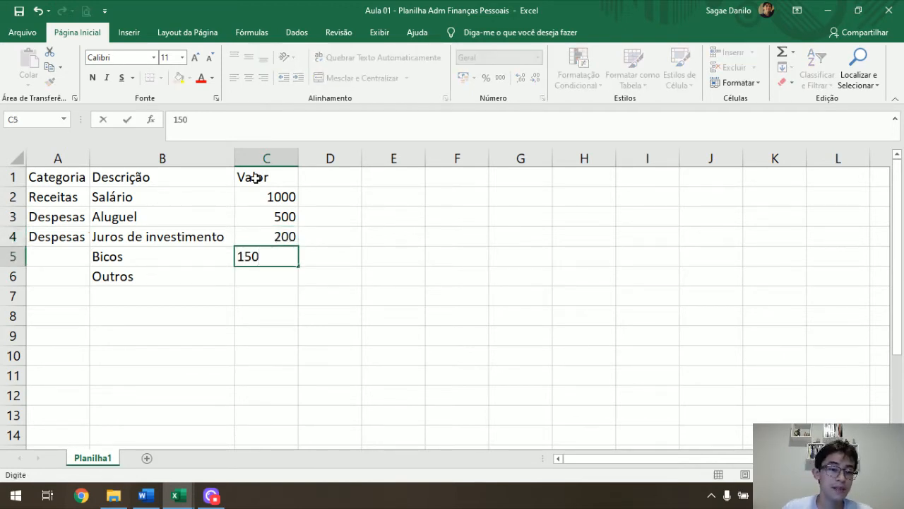
key("Return")
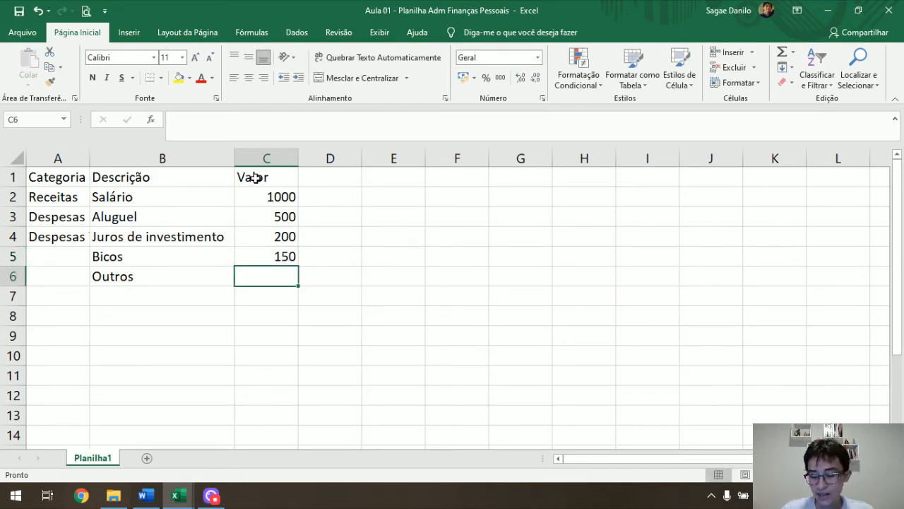
type("20")
key("Return")
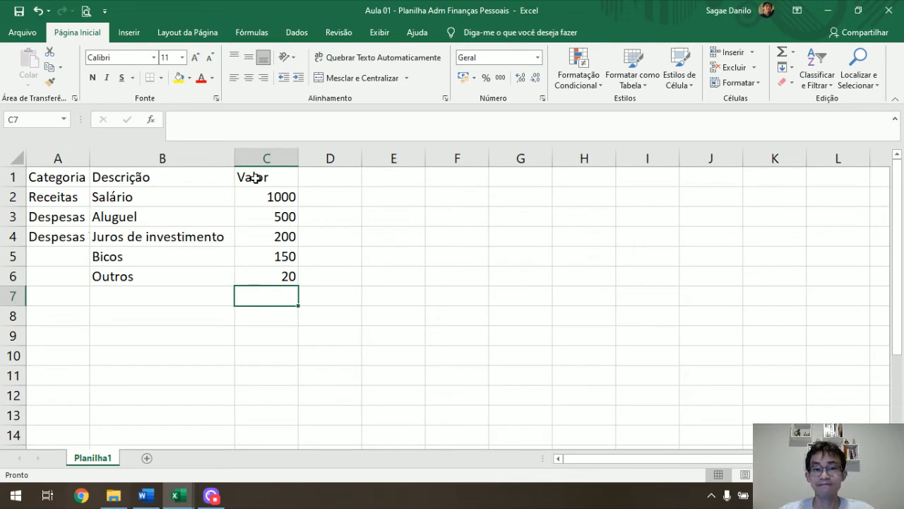
Add the column header Pagamento in cell D1.
key("Up")
key("Up")
key("Up")
key("Up")
key("Up")
key("Up")
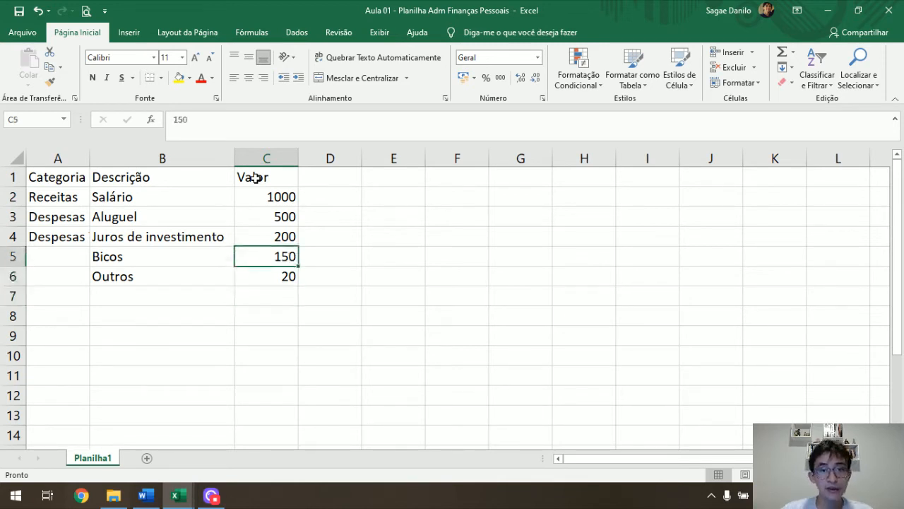
key("Down")
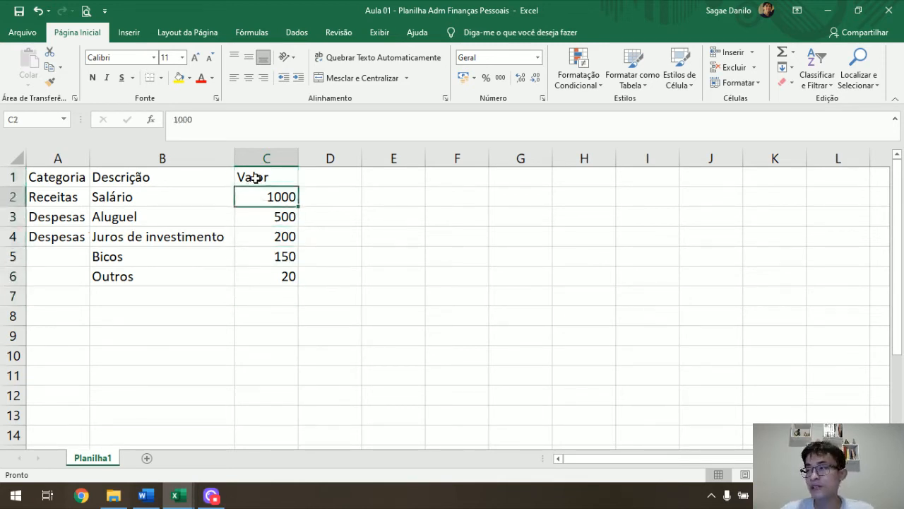
key("Up")
key("Right")
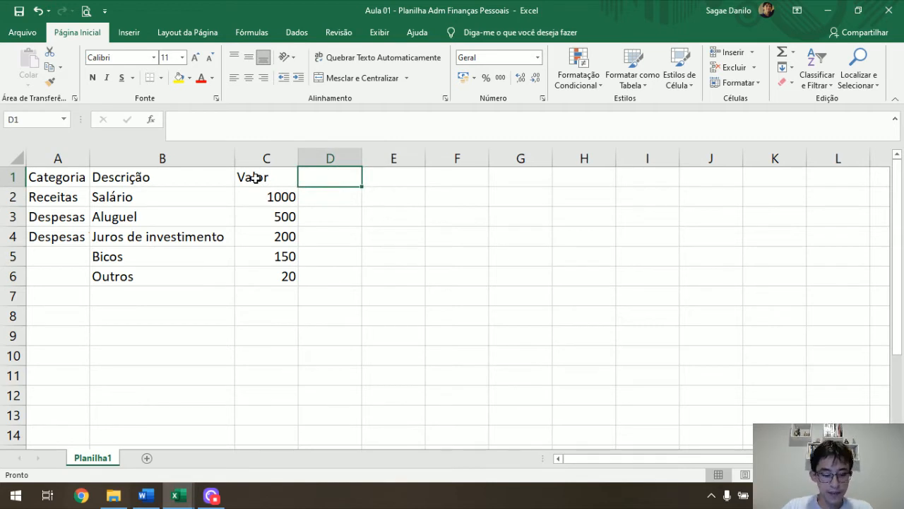
type("Pagamento")
key("Return")
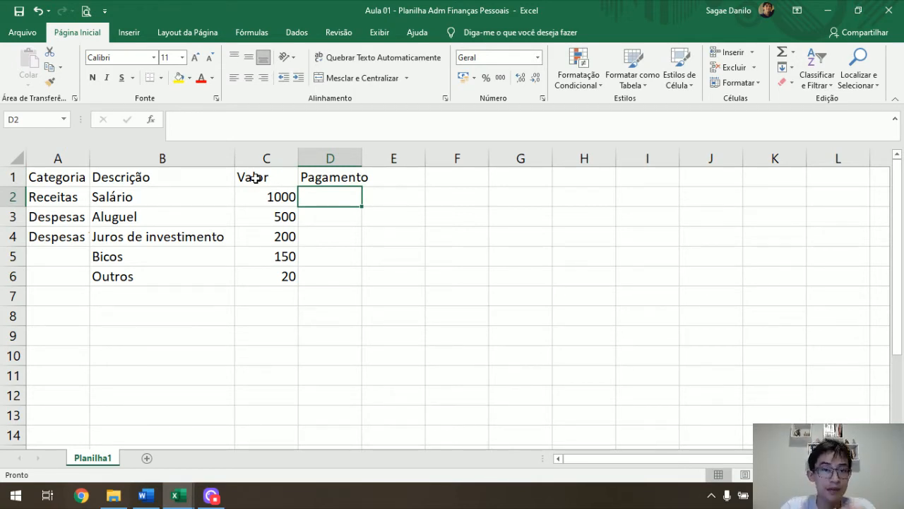
Enter the payment dates 01/03, 10/03 and 01/04 in cells D2 to D4.
type("01/03")
key("Return")
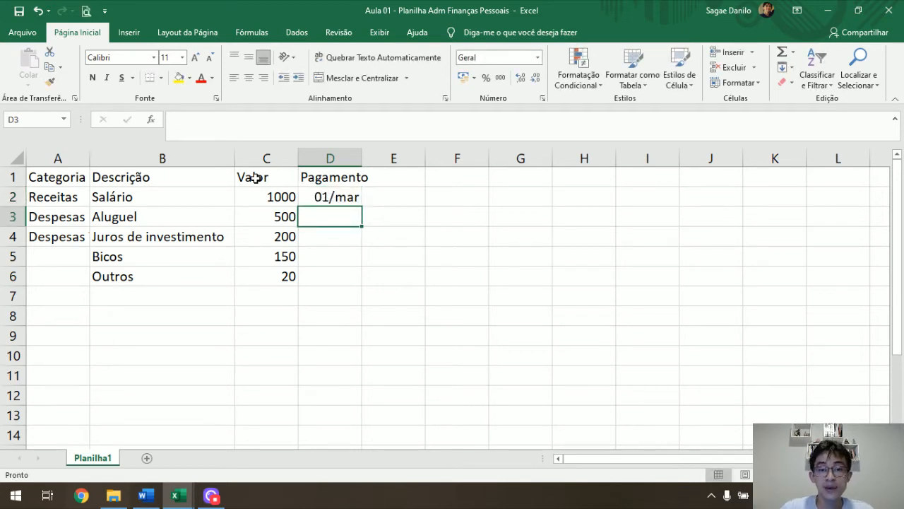
type("0")
key("BackSpace")
type("10/10")
key("BackSpace")
key("BackSpace")
type("03")
key("Return")
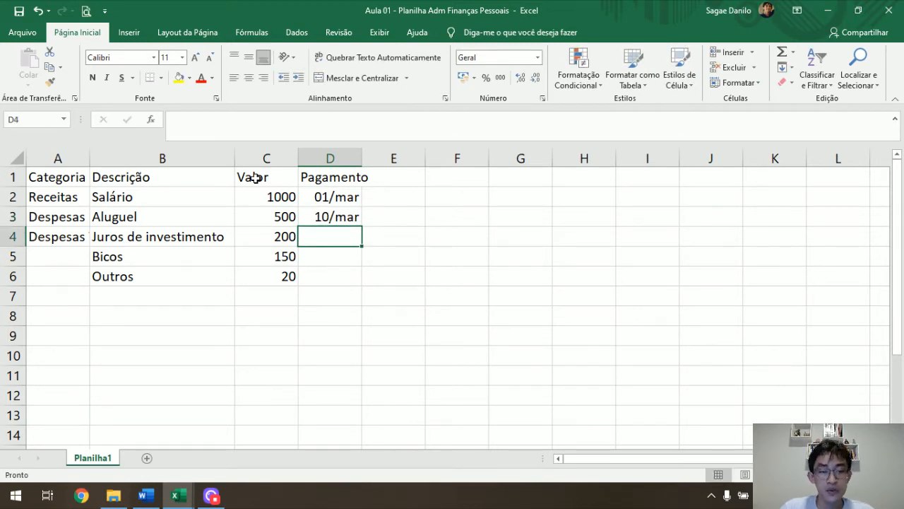
type("01/04")
key("Return")
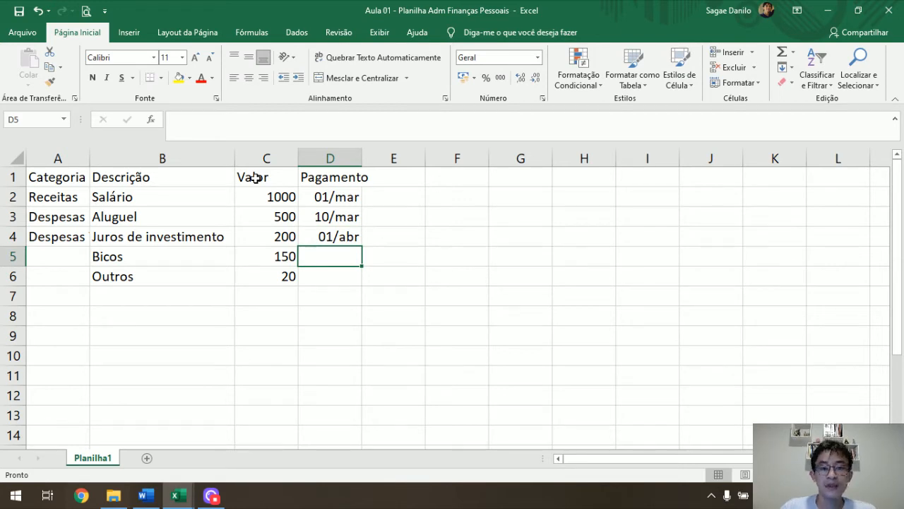
Enter the payment dates 01/04 in D5 and 01/03 in D6.
type("01/04")
key("Return")
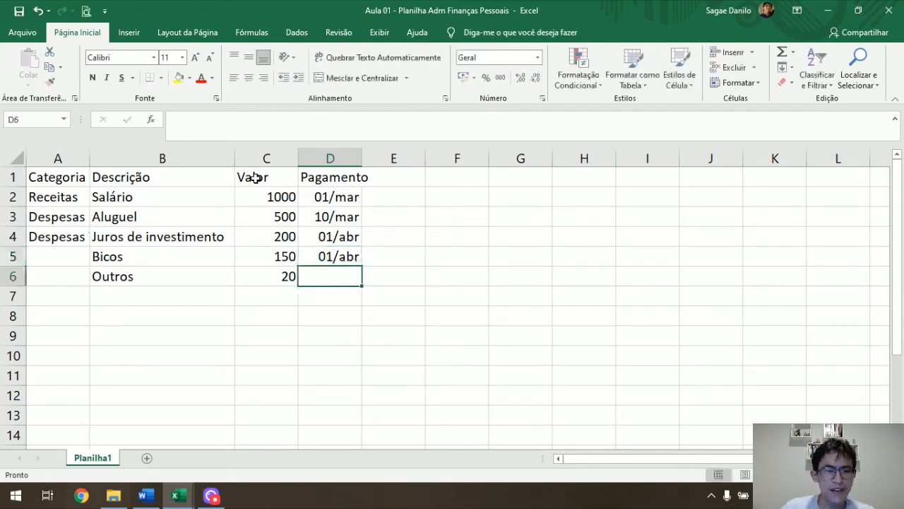
type("01/03")
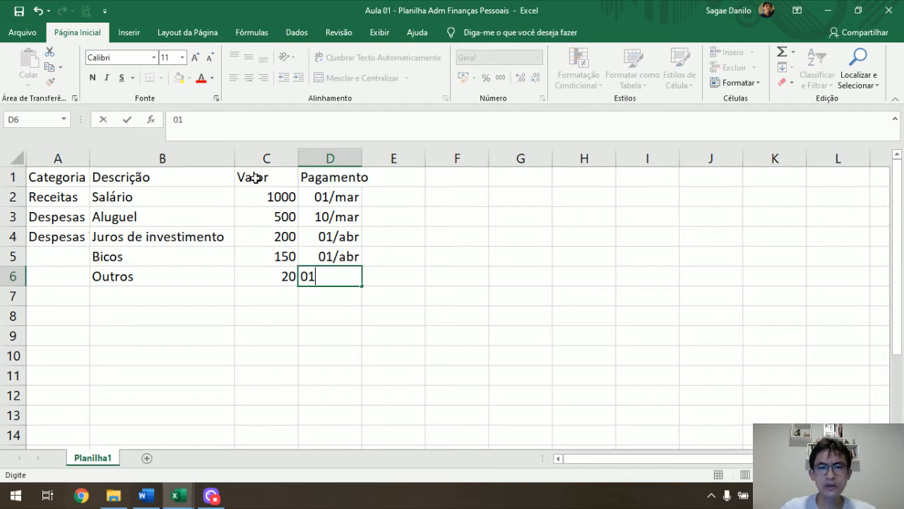
key("Return")
right_click(255, 179)
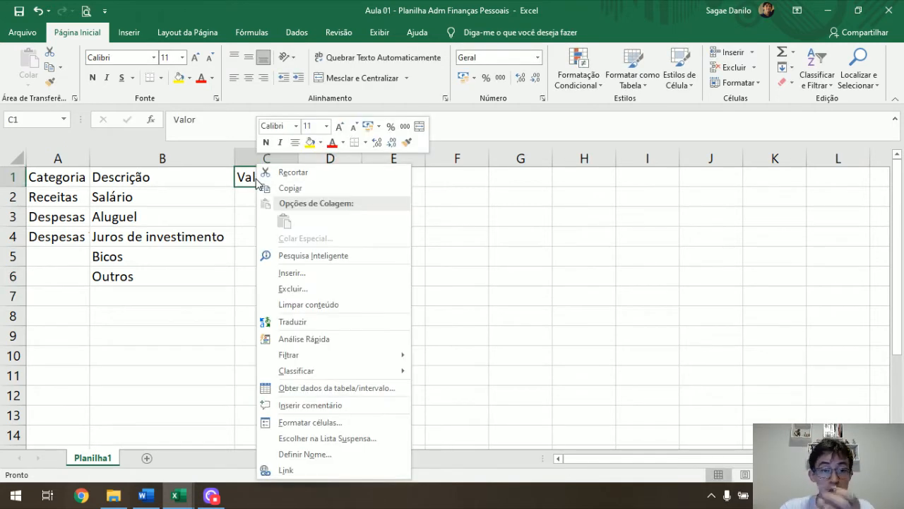
key("Escape")
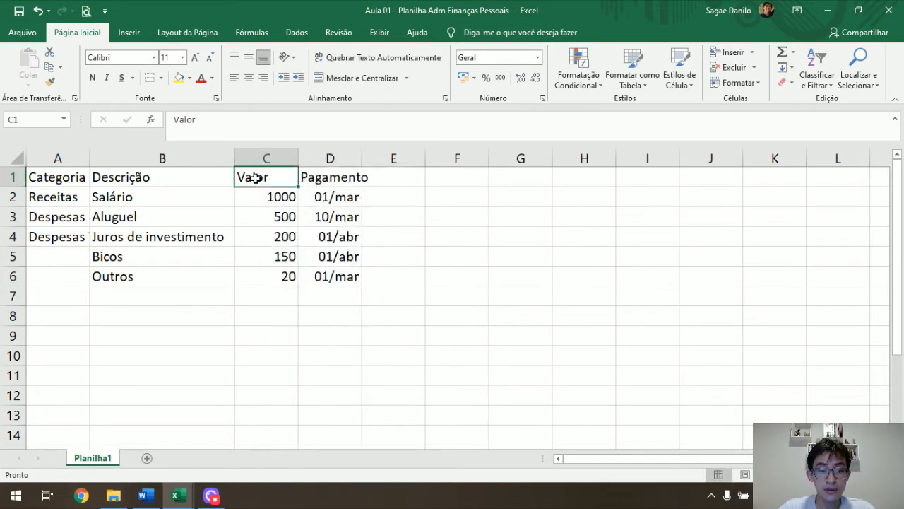
Enter the date 01/03 in cell D7 to check its stored value, and clear the cell.
left_click(340, 293)
type("01/03")
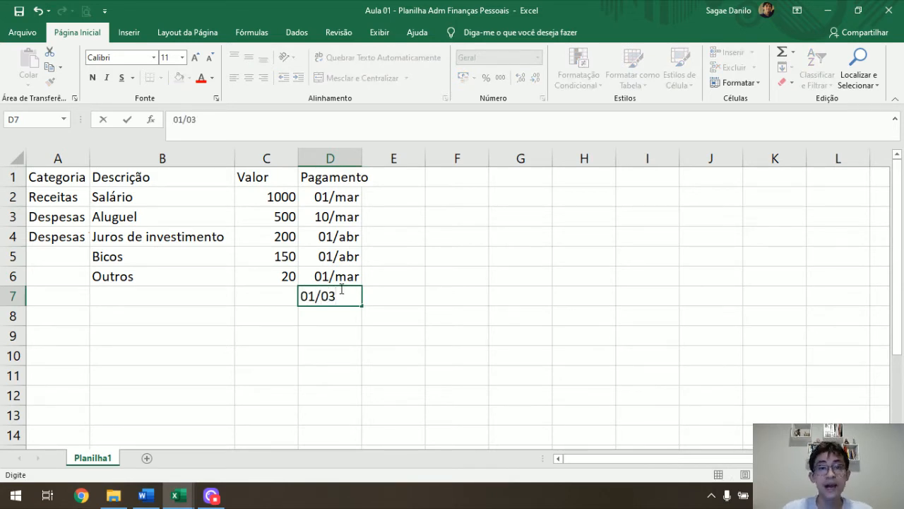
key("Return")
left_click(340, 289)
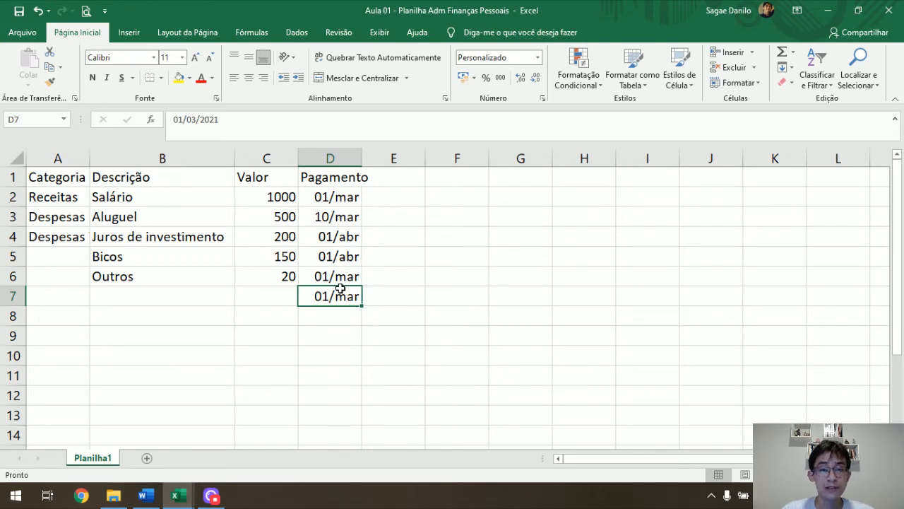
key("Delete")
Add the column header Observação in cell E1.
key("Up")
key("Up")
key("Up")
key("Up")
key("Up")
key("Up")
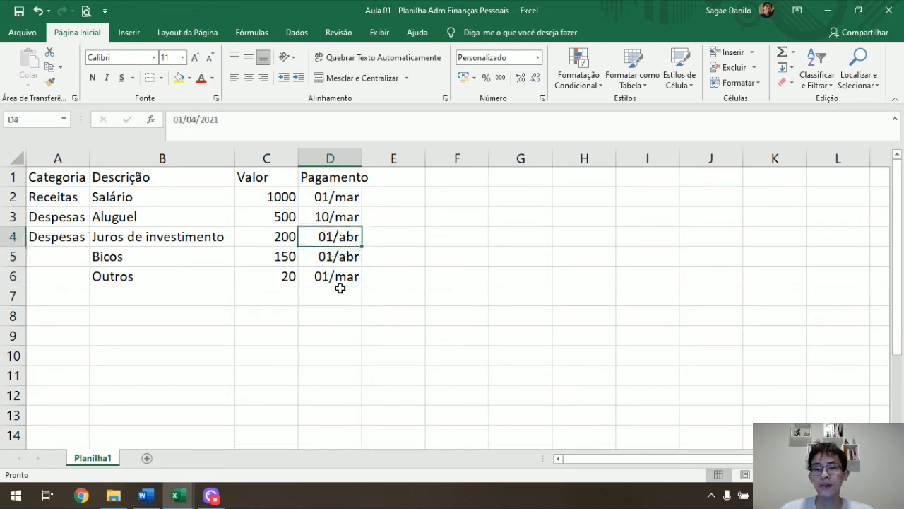
key("Right")
type("Observação")
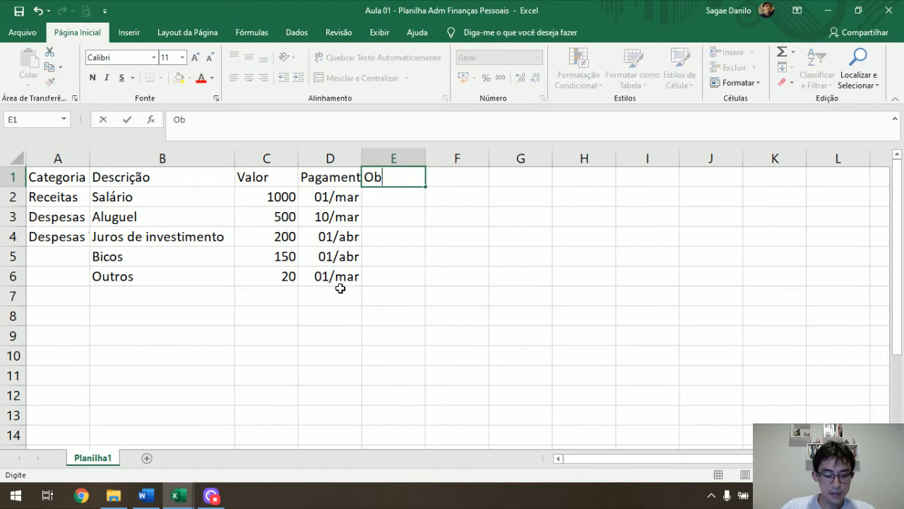
key("Return")
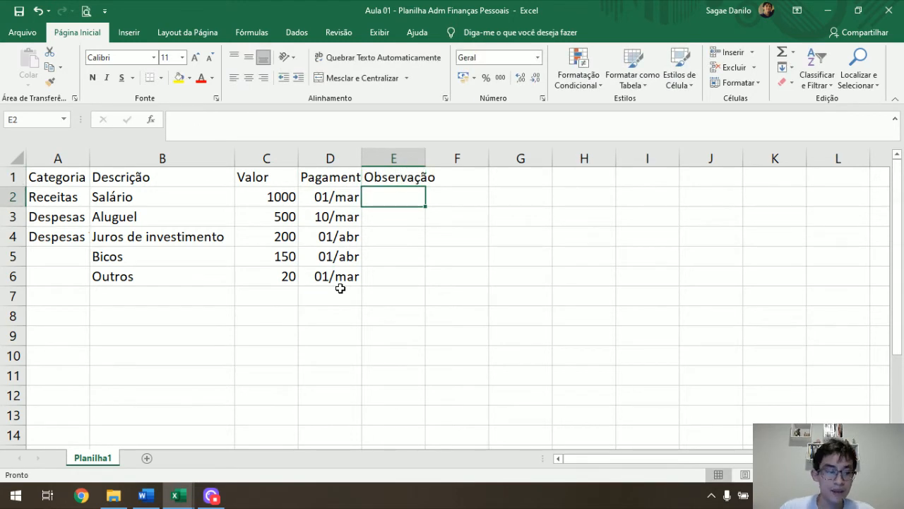
Enter the note "Salário março" in cell E2 for the salary row.
type("D")
key("BackSpace")
type("Sla")
key("BackSpace")
key("BackSpace")
type("alário 03/")
key("BackSpace")
key("BackSpace")
key("BackSpace")
type("março")
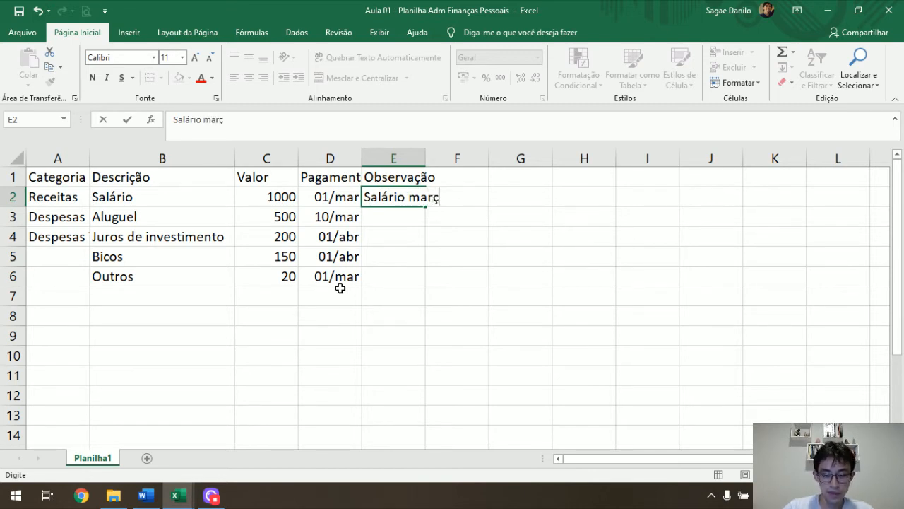
key("Return")
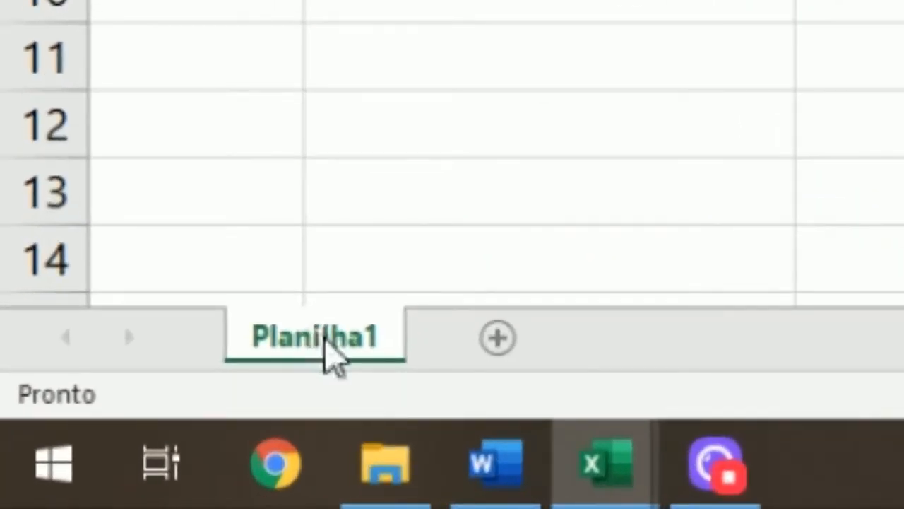
Rename the sheet Planilha1 as Entrada de Dados.
double_click(328, 338)
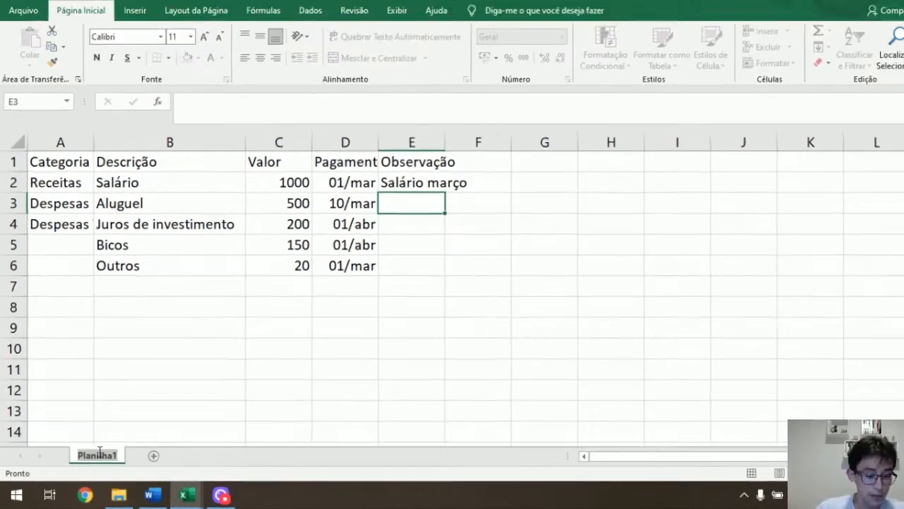
type("Dados")
key("BackSpace")
key("BackSpace")
key("BackSpace")
key("BackSpace")
key("BackSpace")
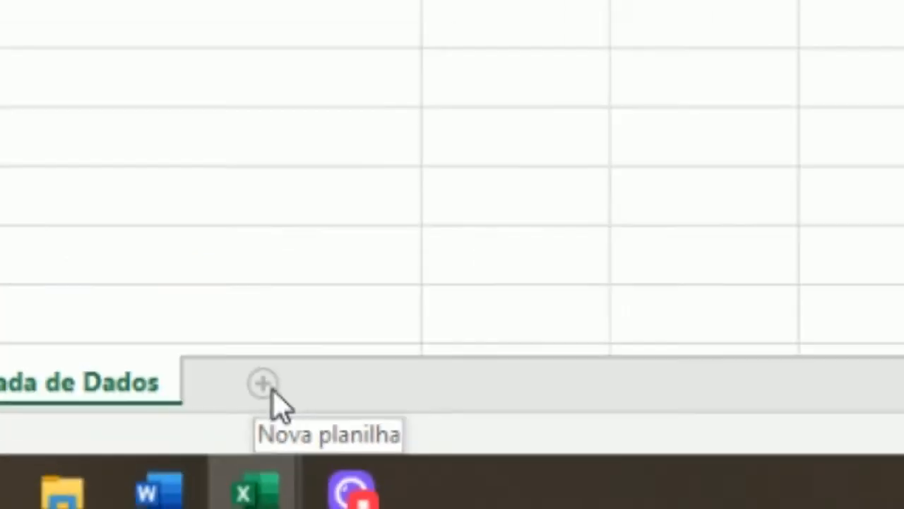
Add a new sheet with the header Mês in A1 and the dates 01/03 and 01/04 in A2 and A3.
left_click(429, 247)
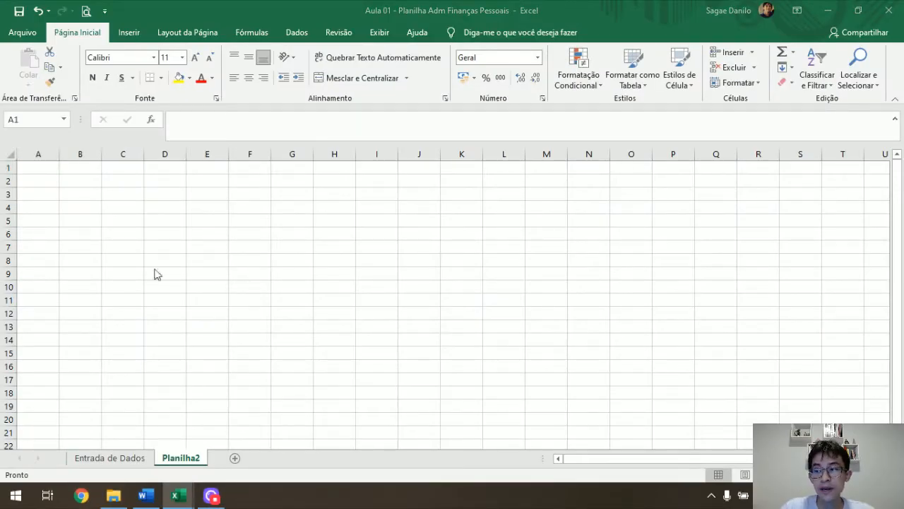
left_click(45, 173)
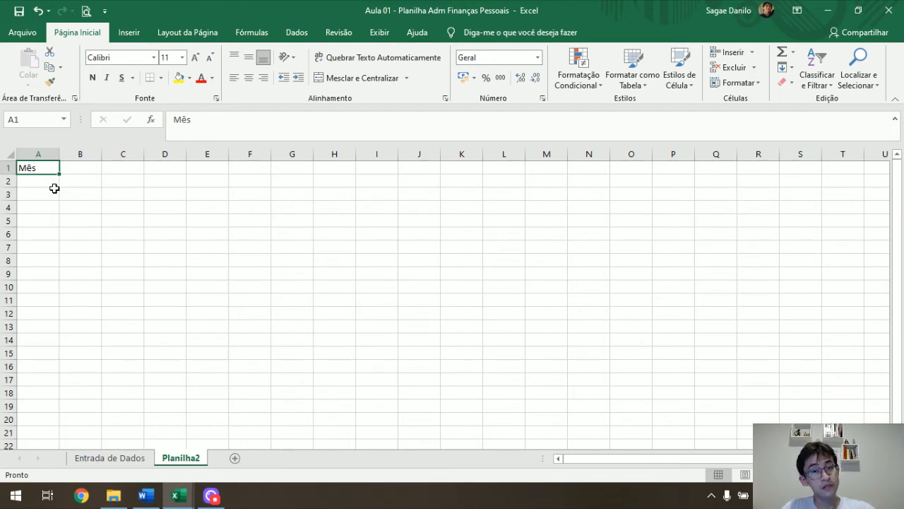
left_click(53, 187)
type("01/03")
key("Return")
type("01/04")
key("Return")
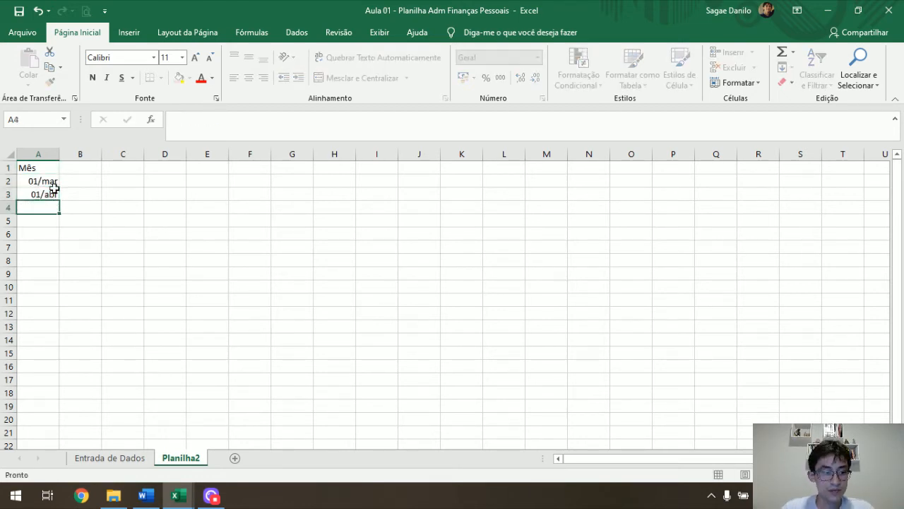
Extend the monthly date series from A2:A3 down to December in cell A11.
left_click_drag(50, 180, 58, 192)
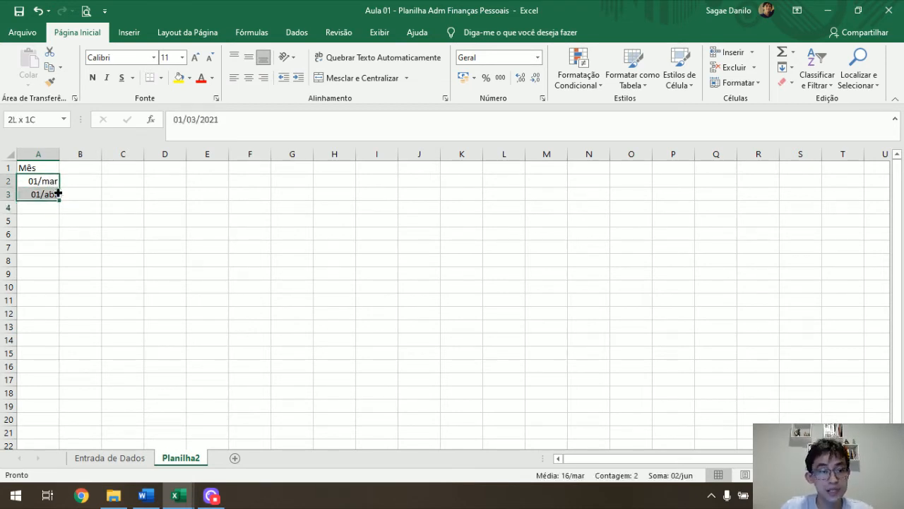
left_click(58, 192)
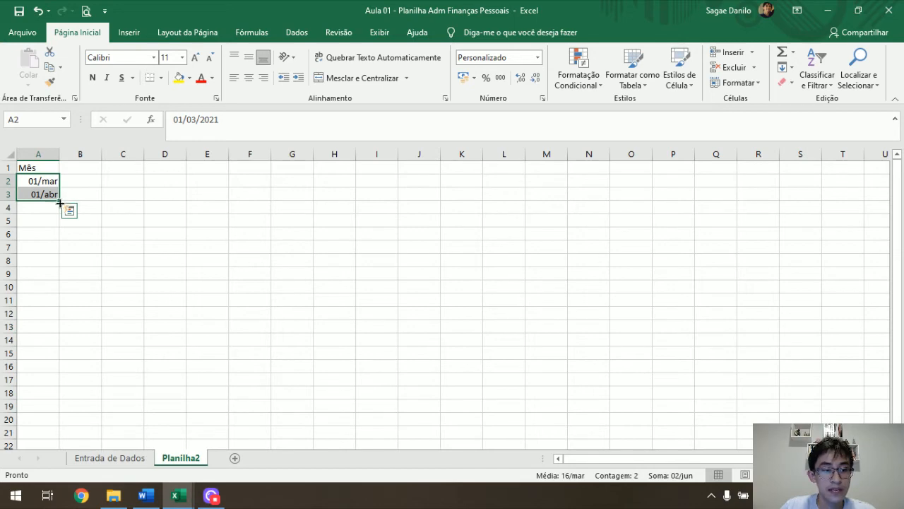
left_click_drag(60, 203, 82, 301)
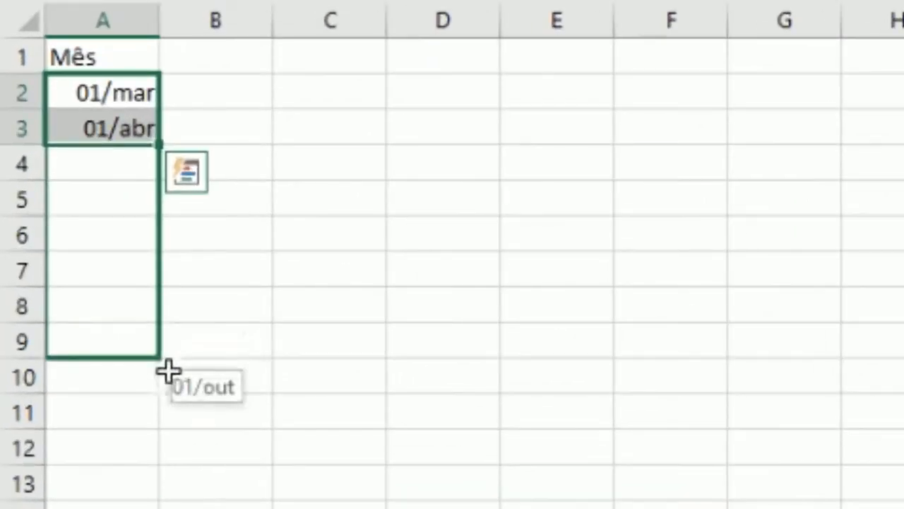
left_click_drag(169, 371, 167, 439)
left_click_drag(117, 93, 185, 128)
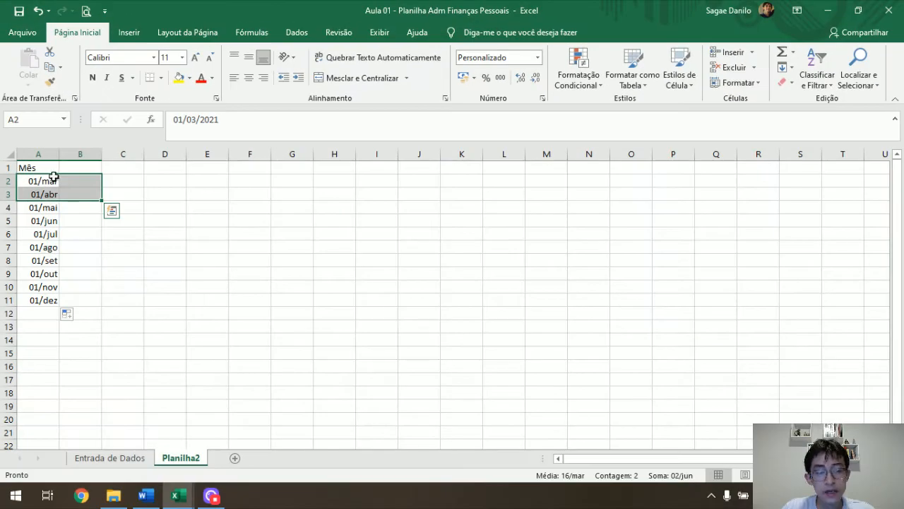
left_click(54, 176)
Add the column header Rendimento in cell B1.
left_click(79, 165)
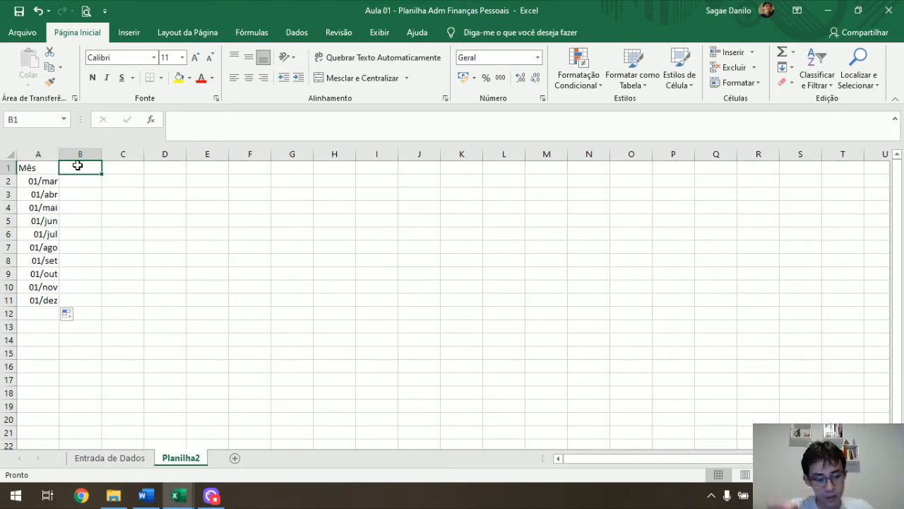
type("Rendimento")
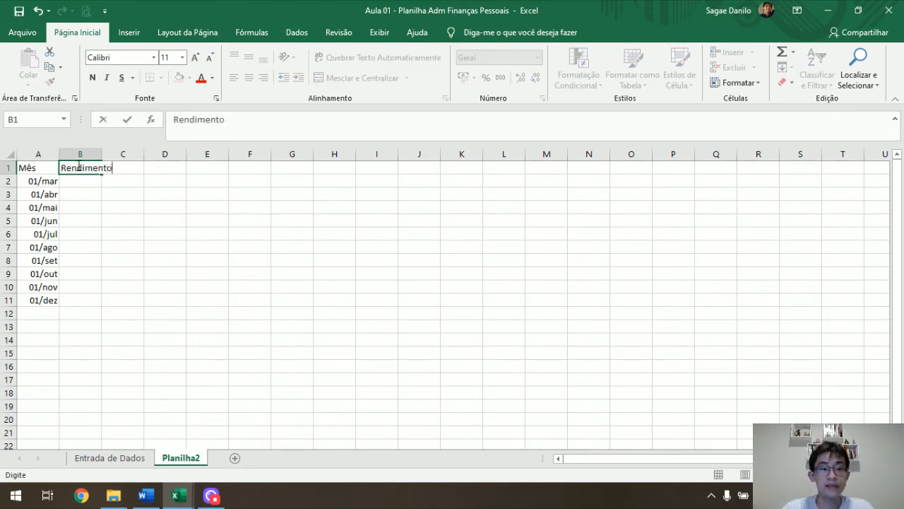
key("Tab")
key("Return")
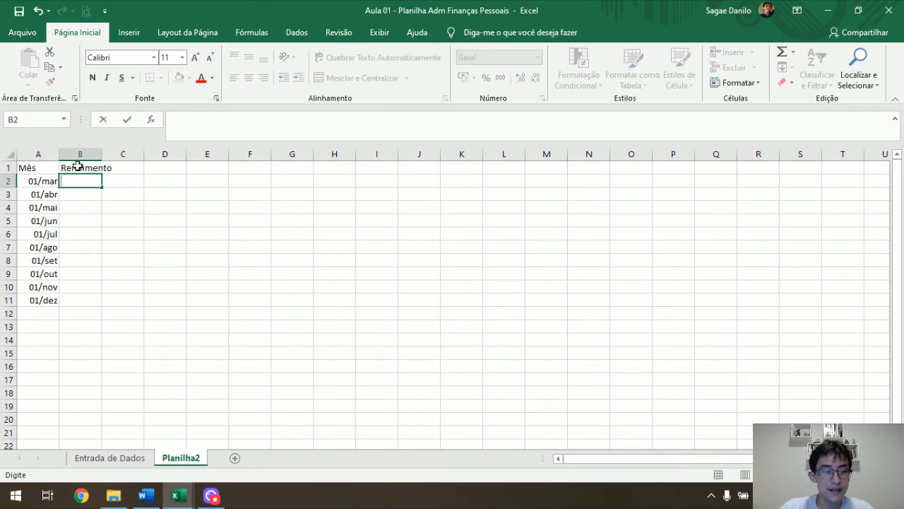
Add the column headers Despesas Fixas in C1 and Despesas variáveis in D1.
key("Up")
key("Right")
type("Despesa")
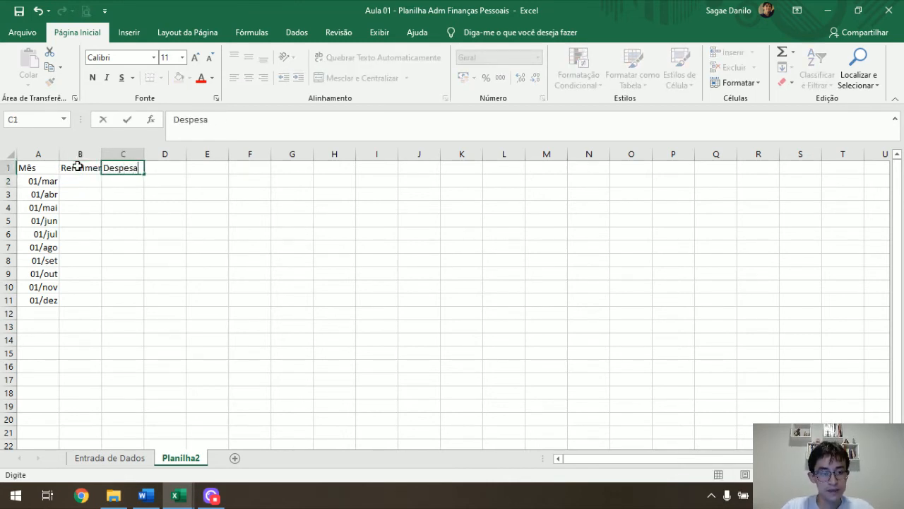
type("s Fixas")
key("ctrl+Return")
key("Right")
type("Despesas")
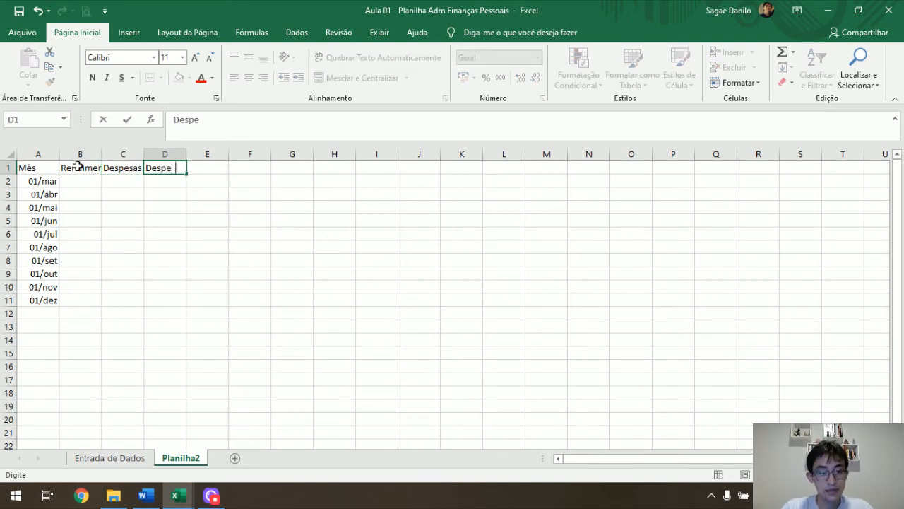
type(" variáveis")
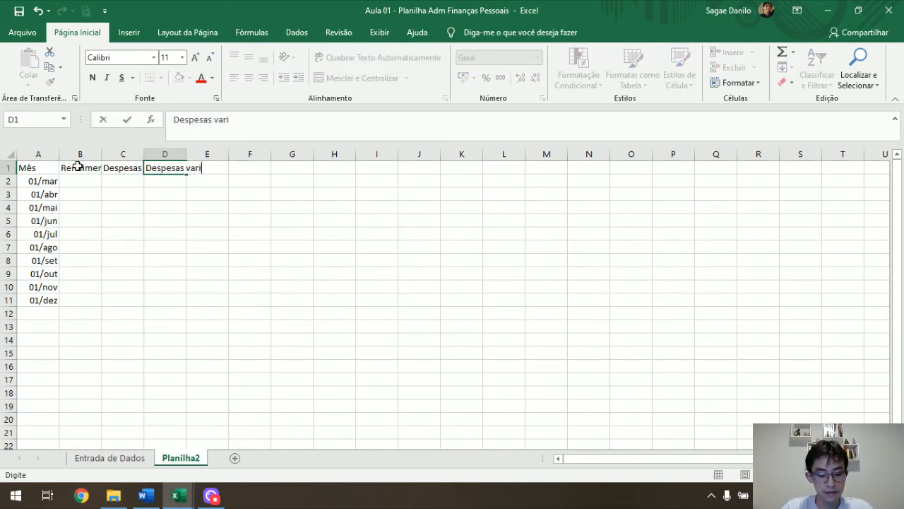
Add the column header Saldo do Mês in cell E1.
key("Right")
type("S")
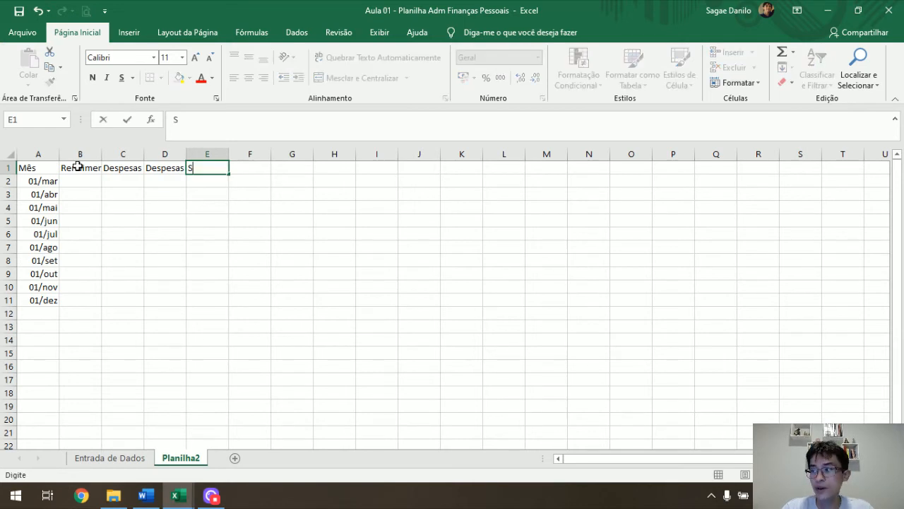
type("aldo do M")
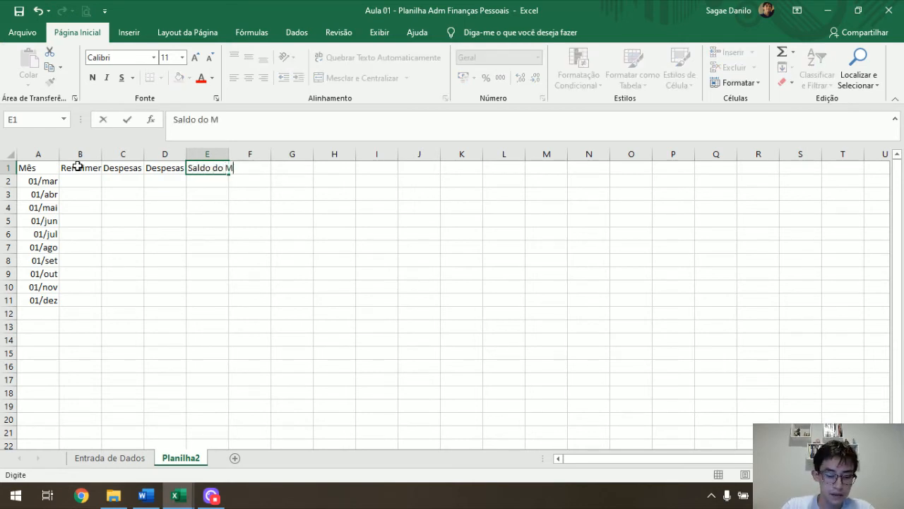
key("BackSpace")
type("Mês")
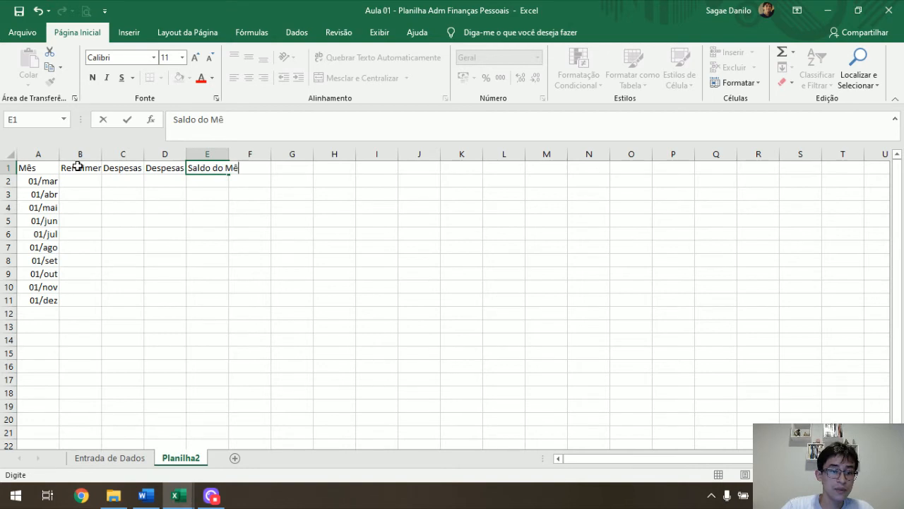
key("Return")
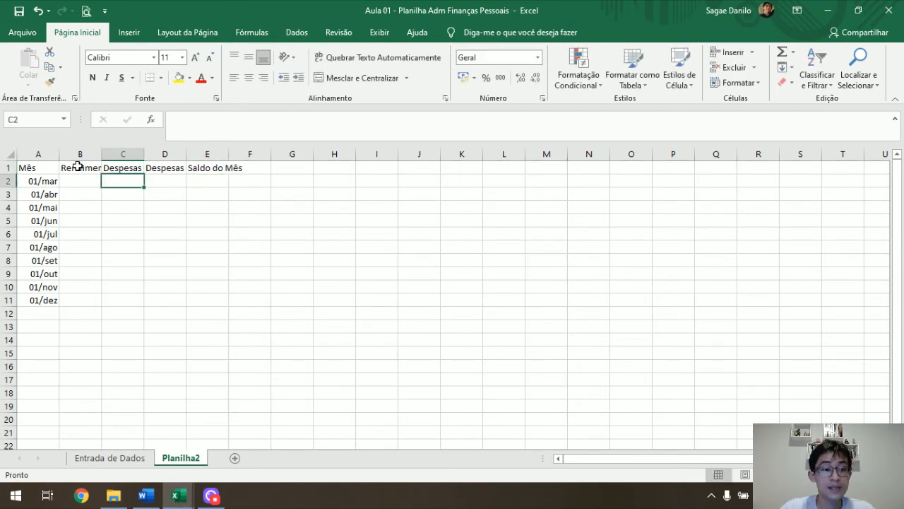
Add the column header Saldo Acumulado in cell F1.
key("Left")
key("Right")
key("Right")
key("Right")
key("Up")
key("Right")
type("Saldo ")
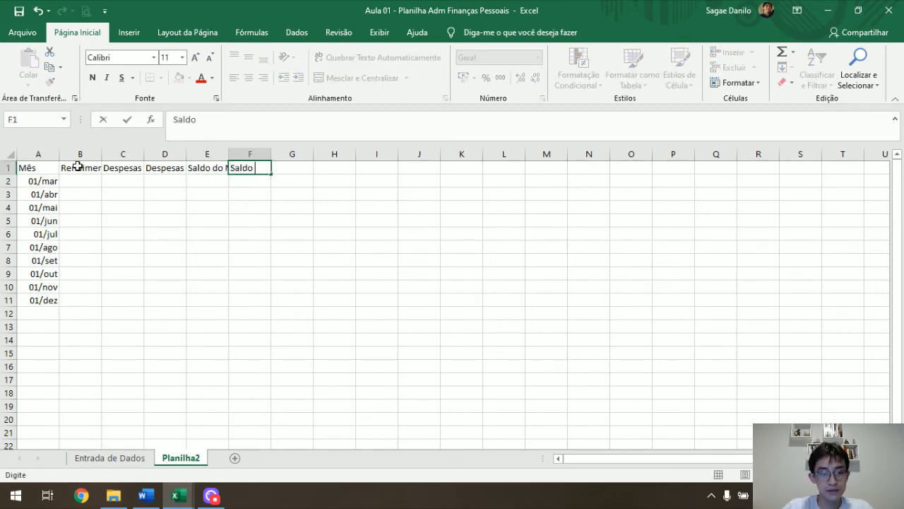
type("Acumulado")
key("Return")
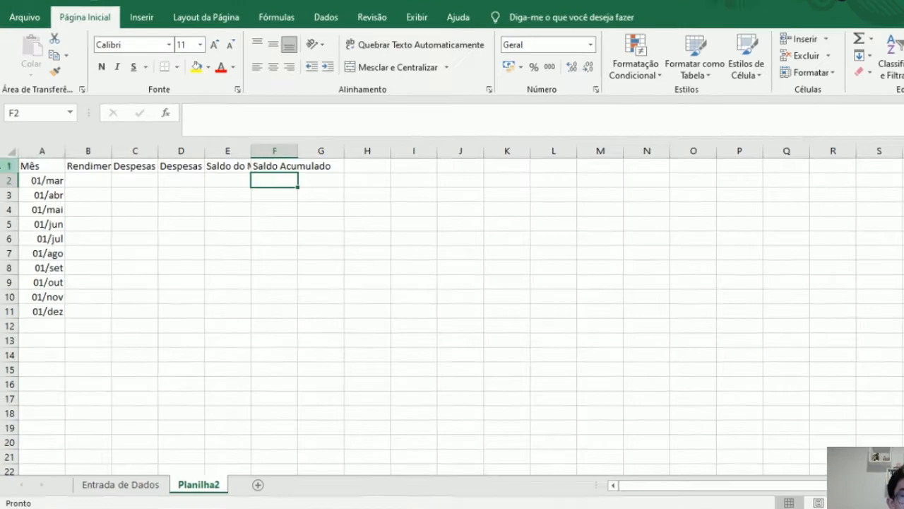
Insert two blank rows above the header row of the monthly table.
right_click(8, 167)
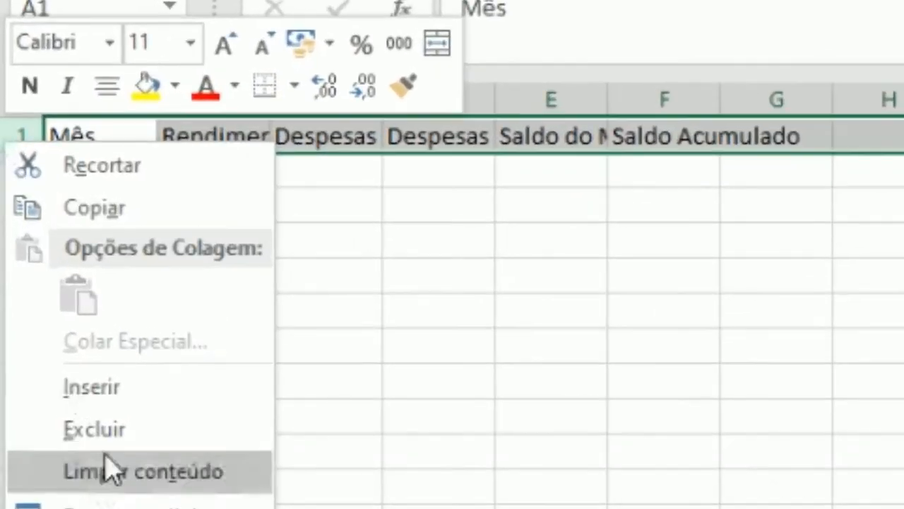
left_click(113, 390)
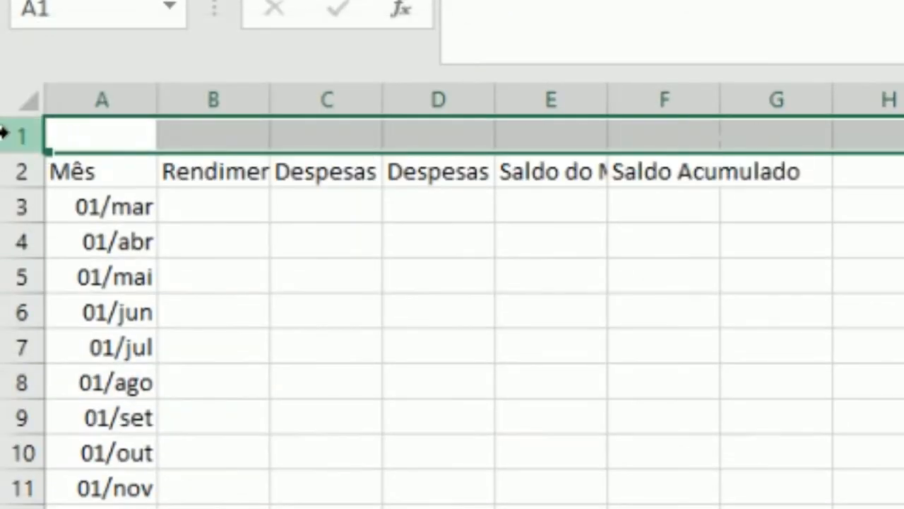
right_click(16, 136)
left_click(103, 380)
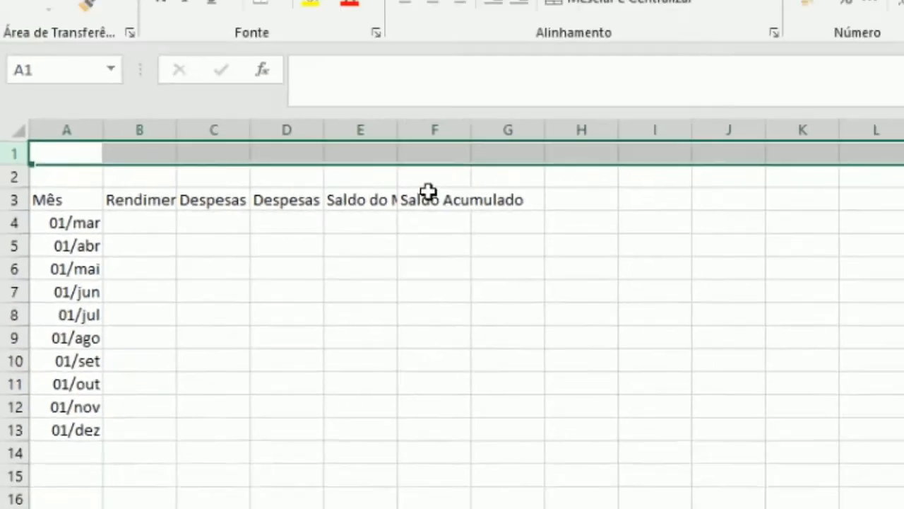
Enter the label "Saldo inicial" in cell E1 above the monthly table.
left_click(609, 138)
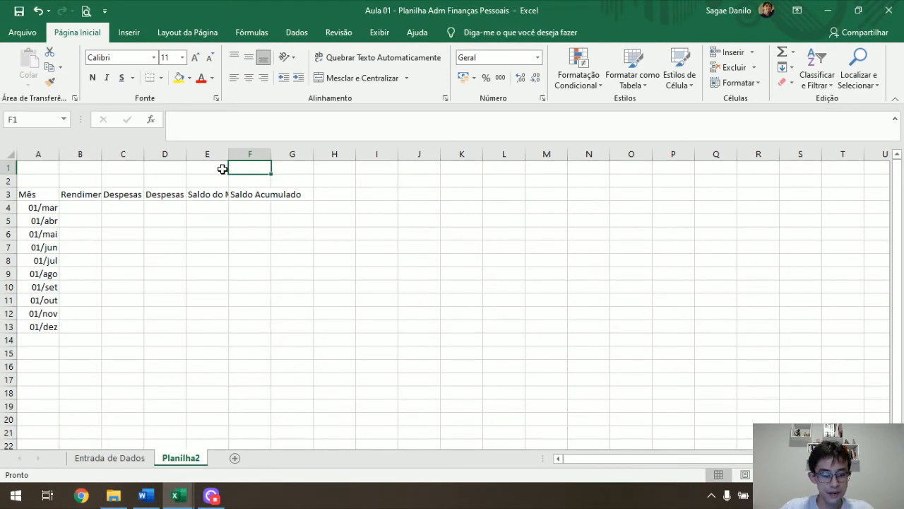
left_click(222, 168)
type("Saldo inicial")
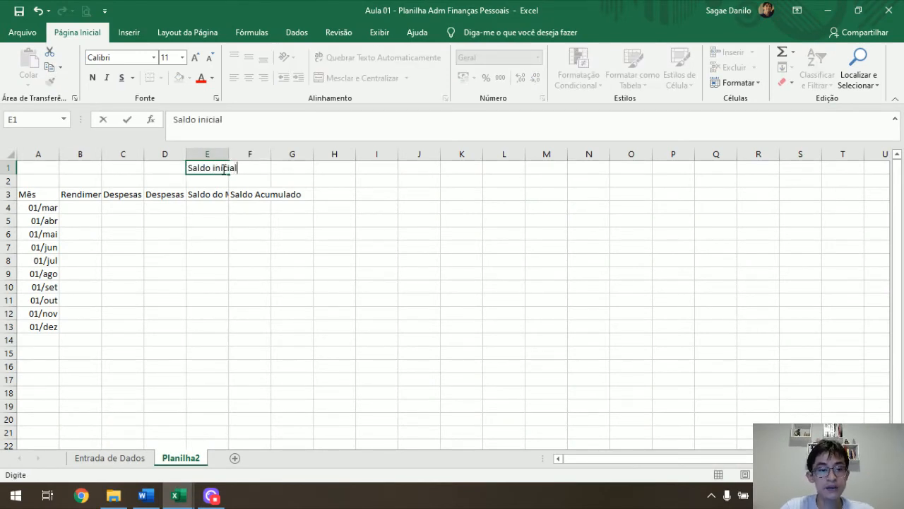
key("Tab")
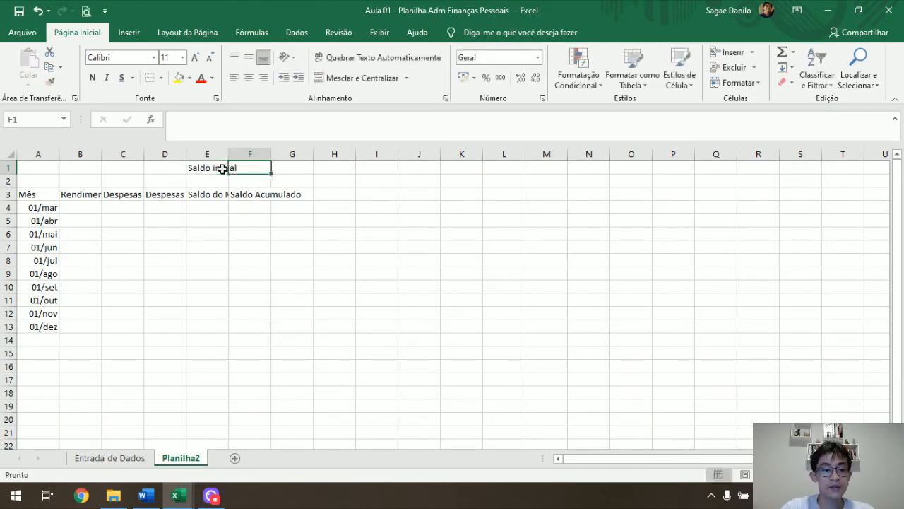
Enter 400 in cell F1 as the value of Saldo inicial.
type("=")
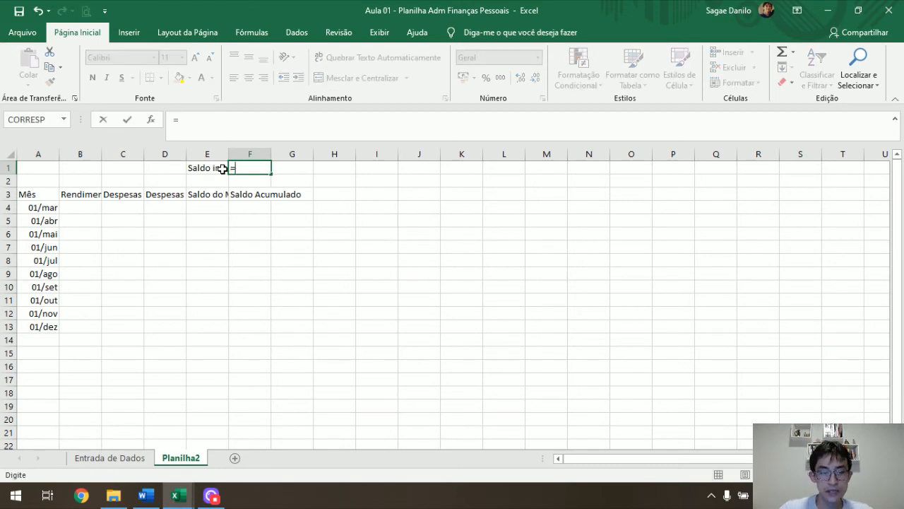
type("400")
key("Return")
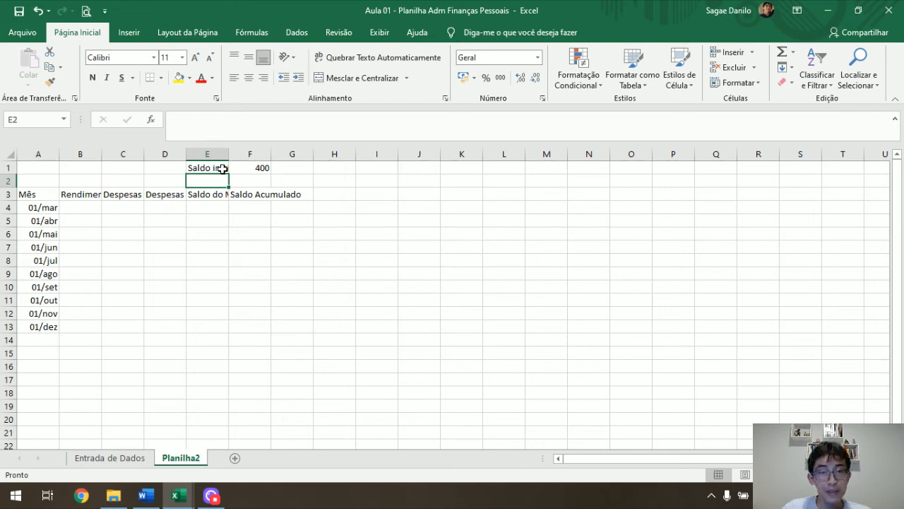
Enter the label "Data início" in cell A1 and the date 01/03 in cell B1.
left_click(39, 154)
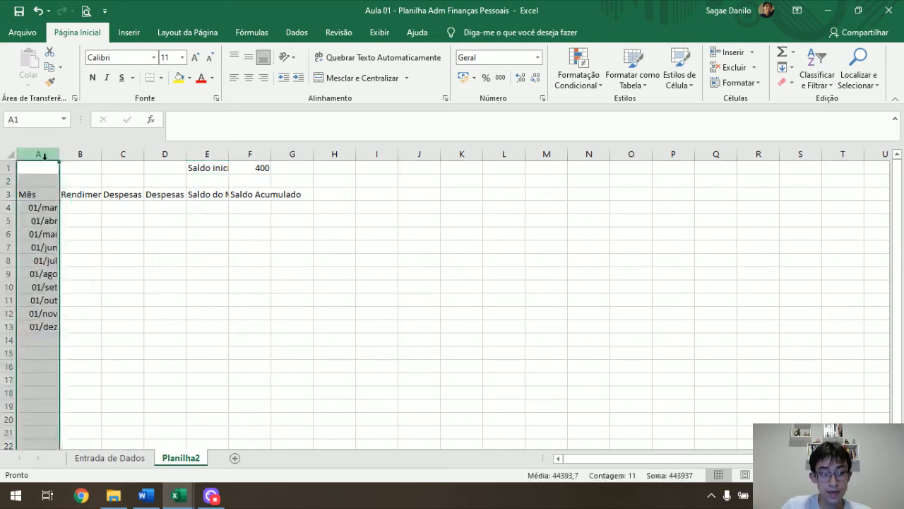
left_click(39, 167)
type("Data in")
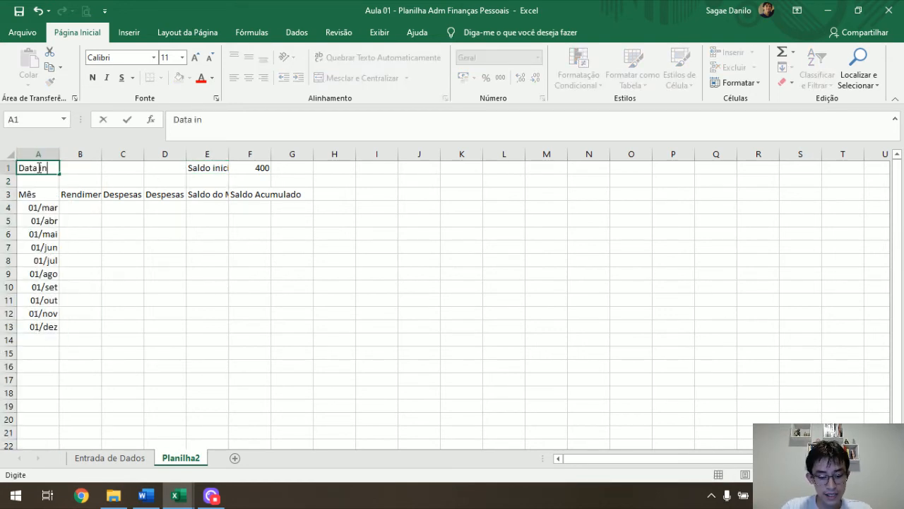
type("ício")
key("Tab")
type("01/03")
key("Return")
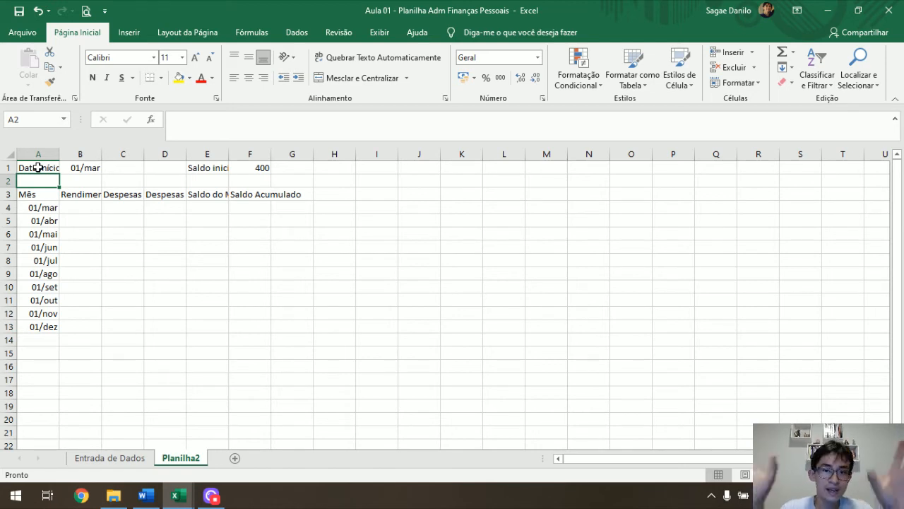
key("Right")
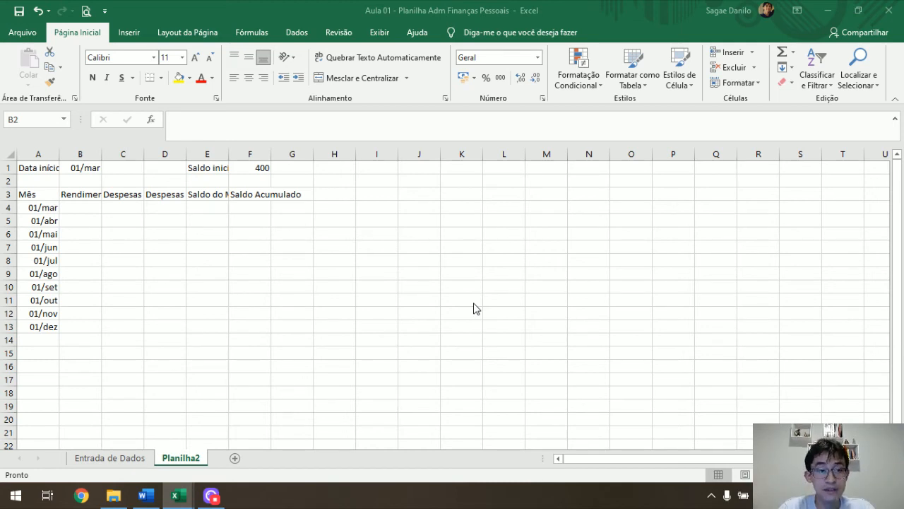
Enter the heading Rendimentos in cell I3, beside the monthly table.
left_click(384, 195)
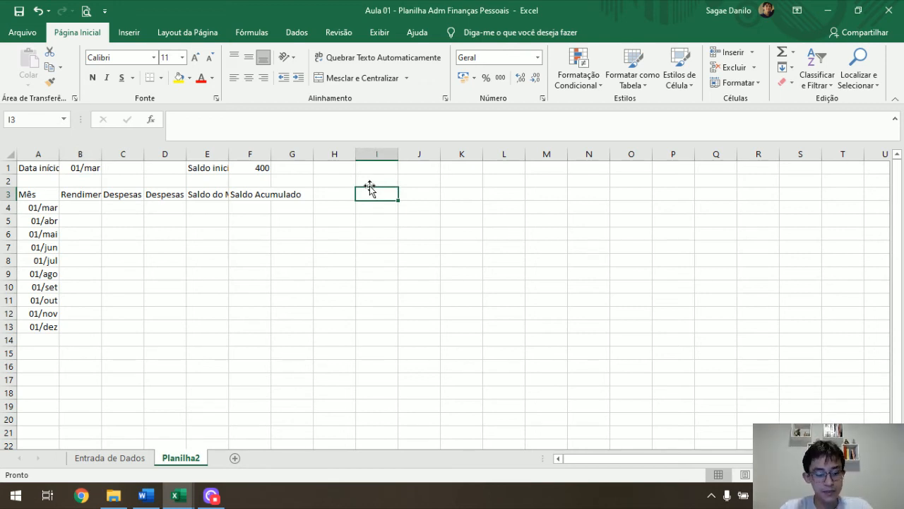
type("Re")
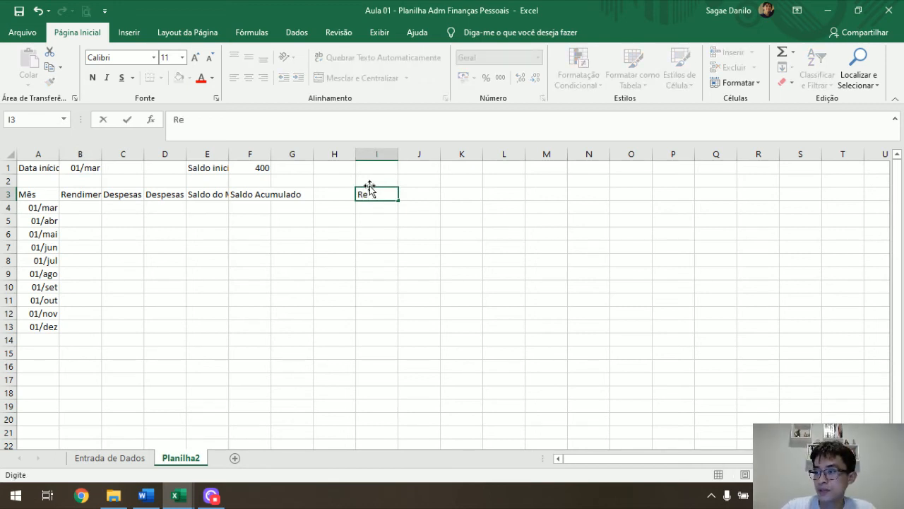
type("ndimentos")
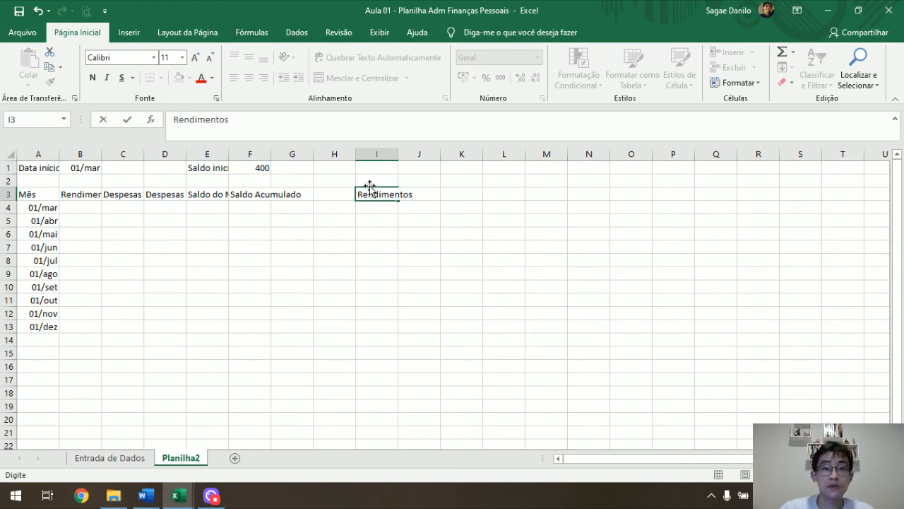
key("Return")
scroll(770, 420, "up", 3)
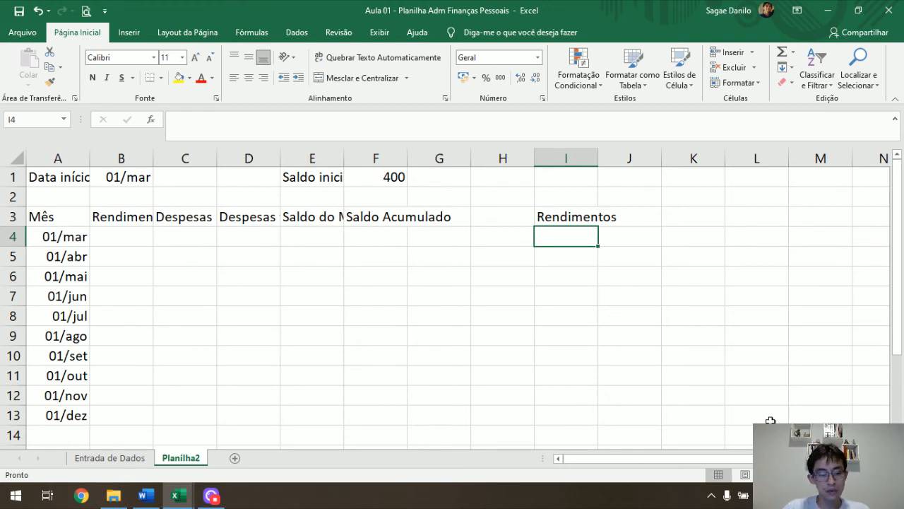
Copy the descriptions Salário to Outros from B2:B6 of the Entrada de Dados sheet into I4:I8 of Planilha2, under Rendimentos.
type("Sal")
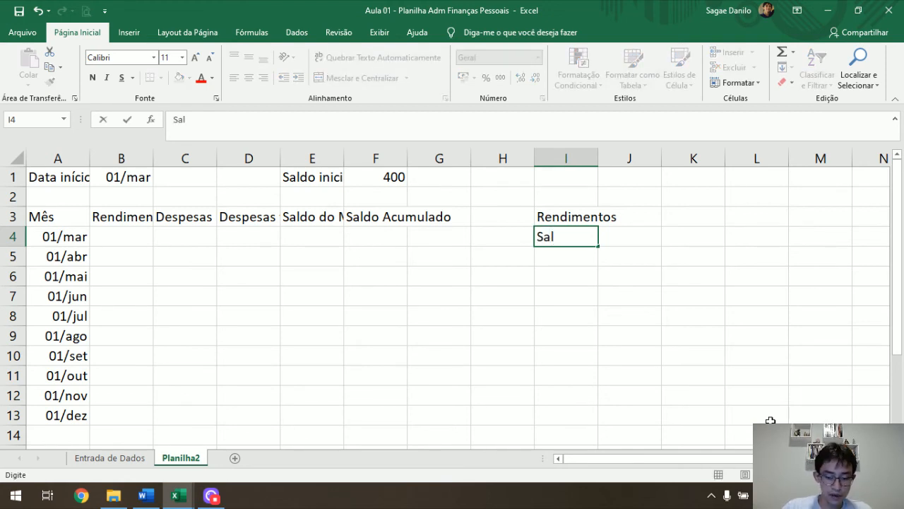
key("Escape")
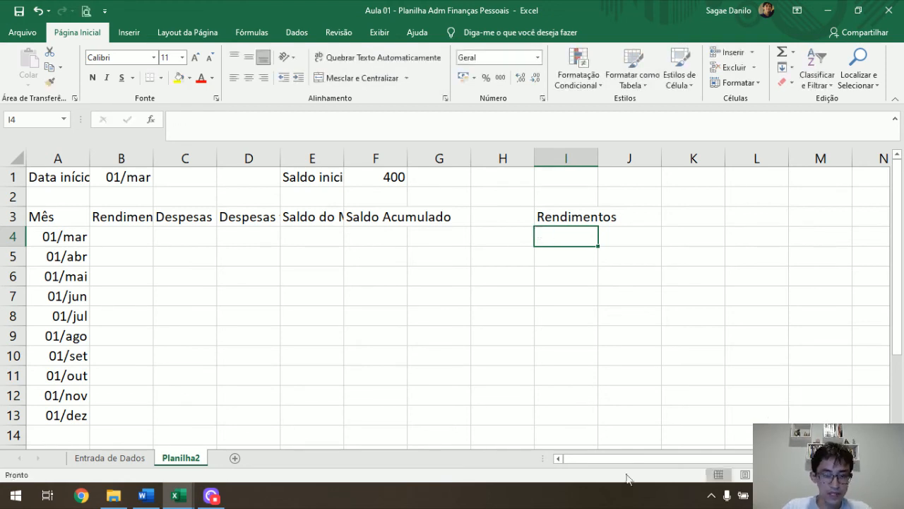
left_click(133, 459)
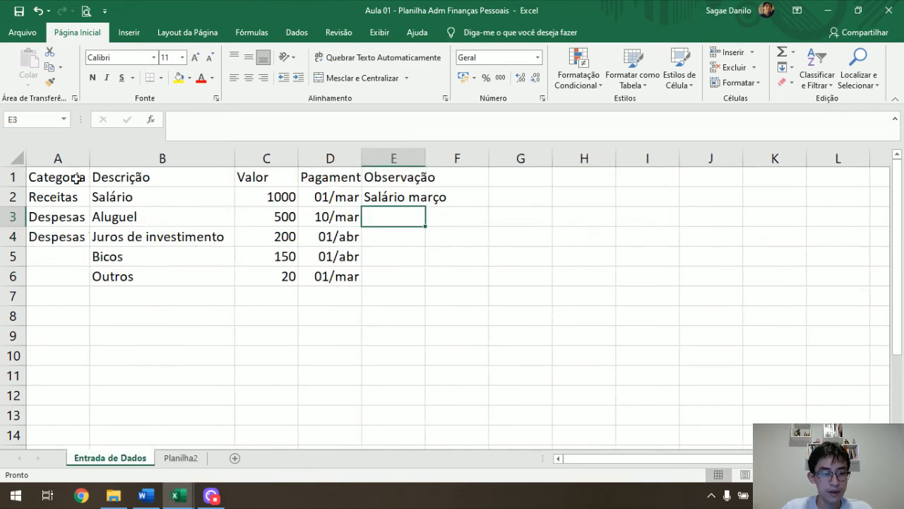
left_click_drag(127, 195, 125, 279)
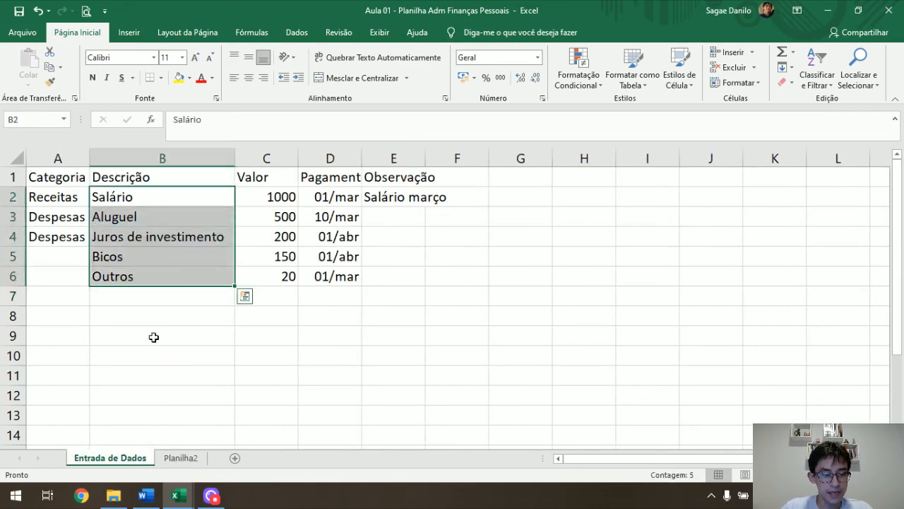
key("ctrl+c")
left_click(177, 459)
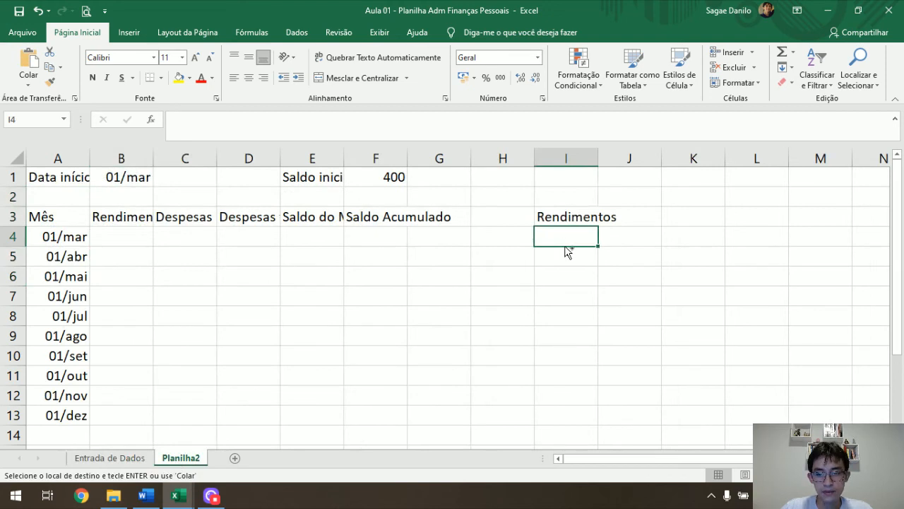
key("ctrl+v")
Add the heading Total in cell J3 beside Rendimentos.
key("Up")
key("Right")
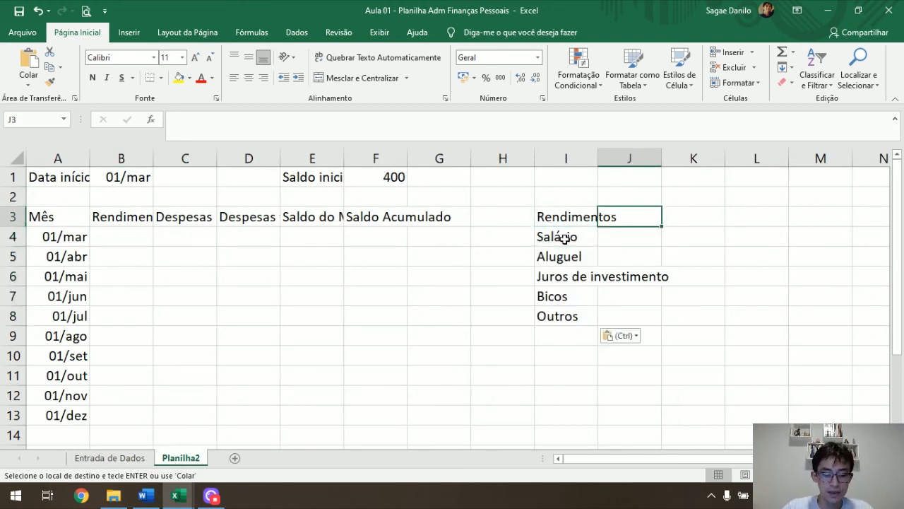
type("Total")
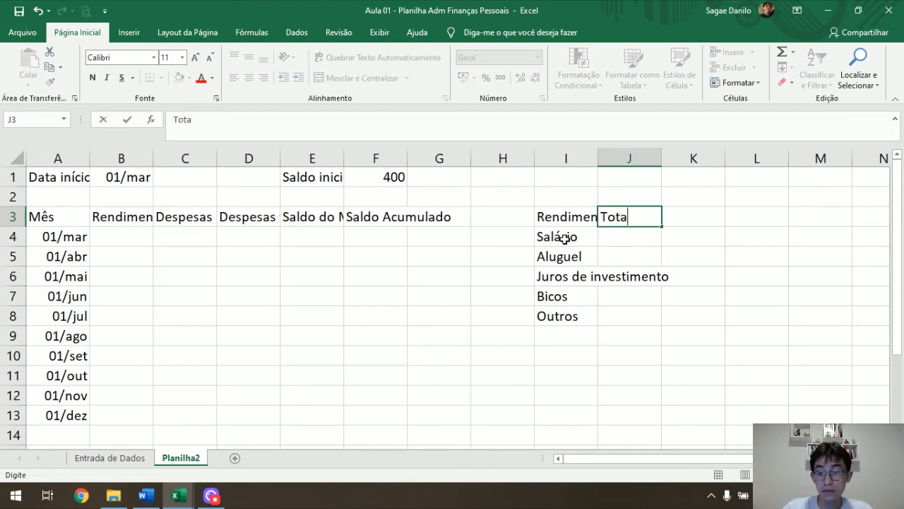
key("Return")
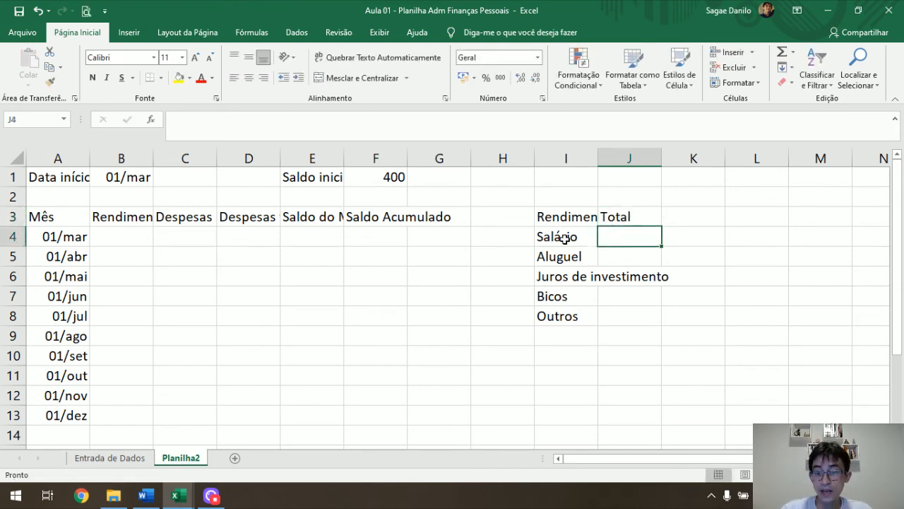
Add the headings Despesas Fixas in cell M3 and Total in cell N3.
key("Up")
key("Right")
key("Right")
key("Right")
type("Despesas")
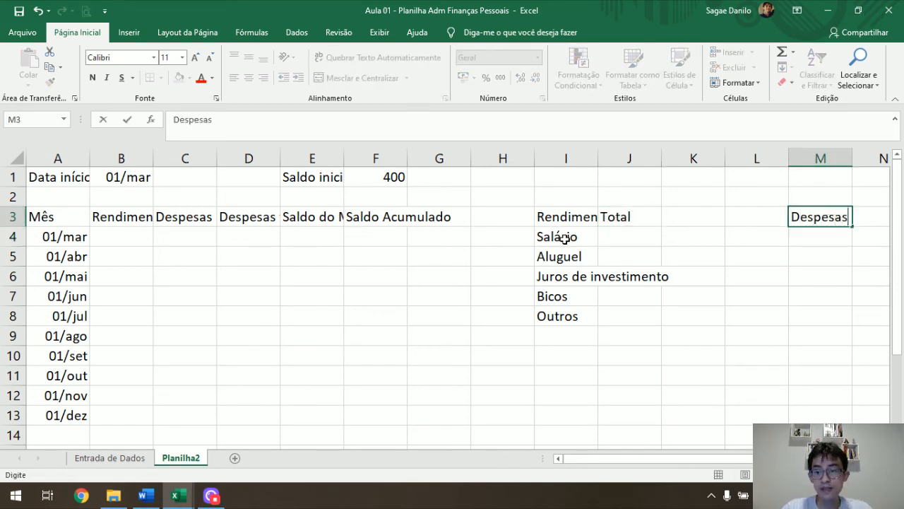
type(" F")
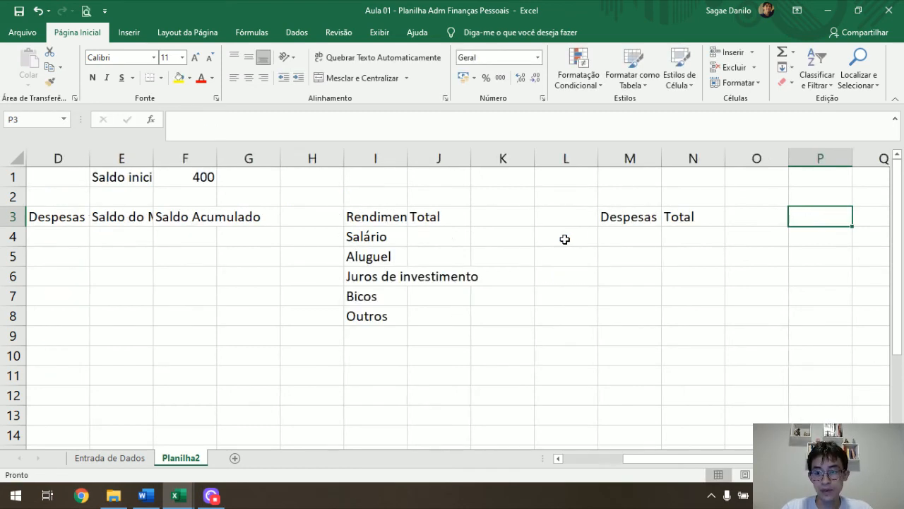
Add the headings Despesas Variáveis in Q3 and Total in R3, and autofit the widths of columns I to R.
key("Right")
type("Despesas")
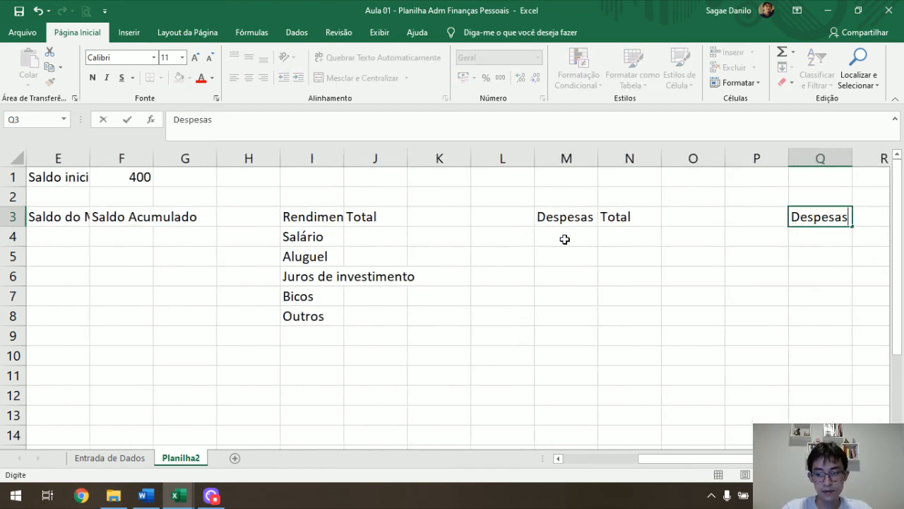
type(" Variáve")
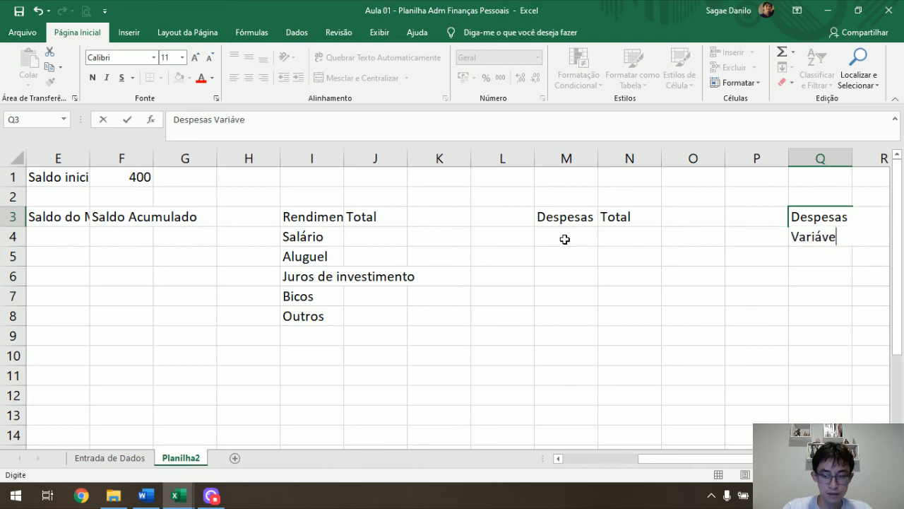
type("is")
key("Right")
type("Total")
left_click_drag(185, 159, 752, 155)
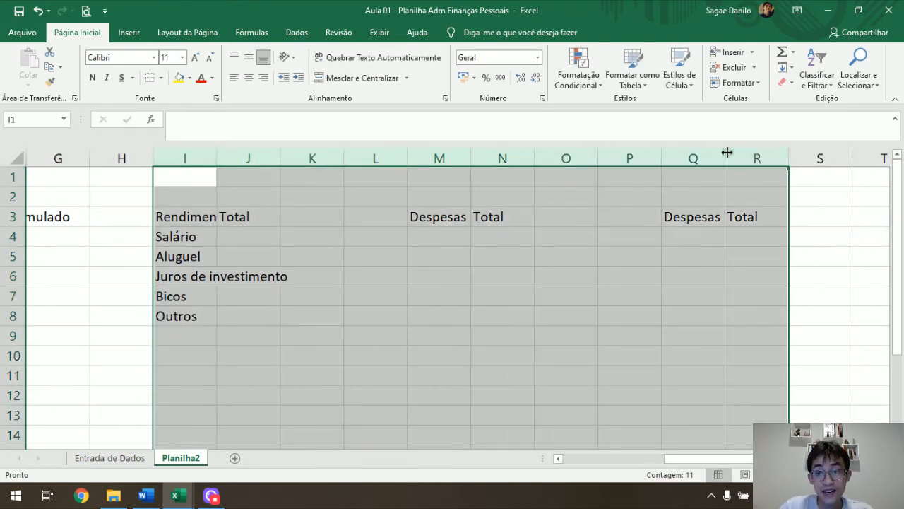
double_click(726, 152)
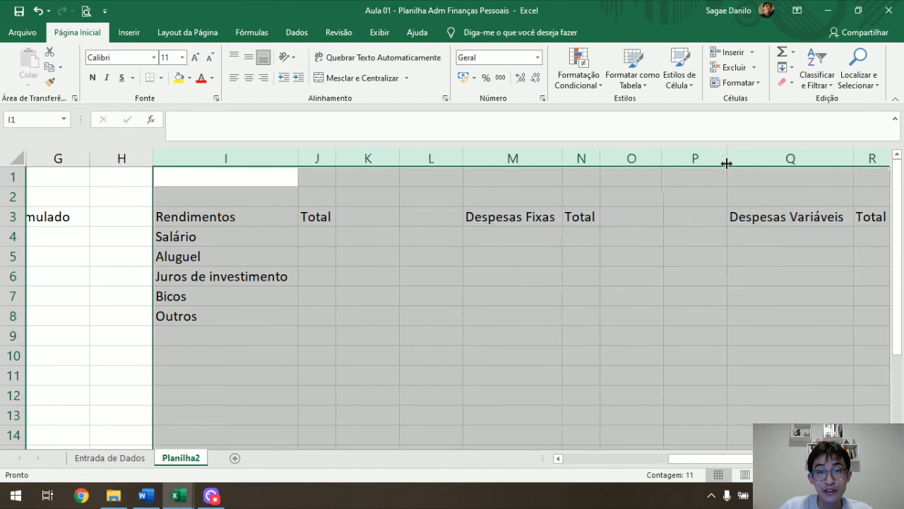
List Academia and Conta de água in cells M4 and M5 under Despesas Fixas.
left_click(531, 244)
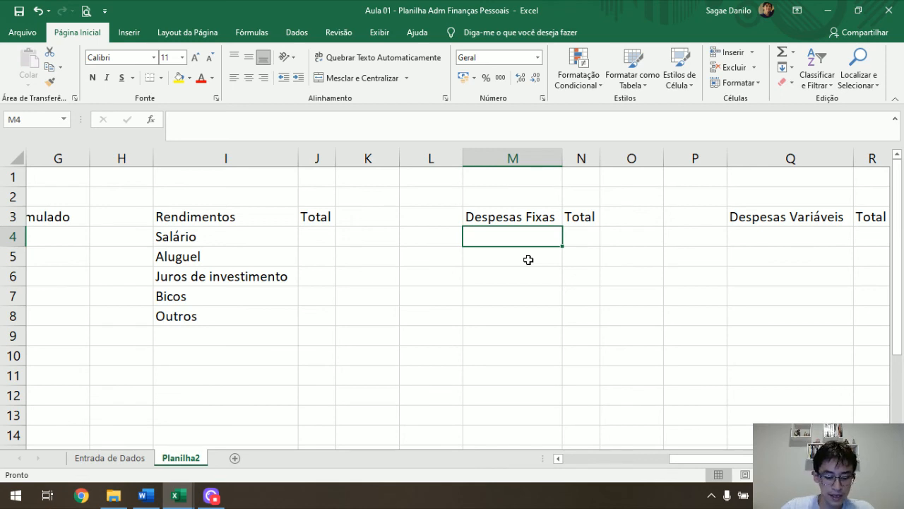
type("Academia")
key("Return")
type("Conta de água")
key("Tab")
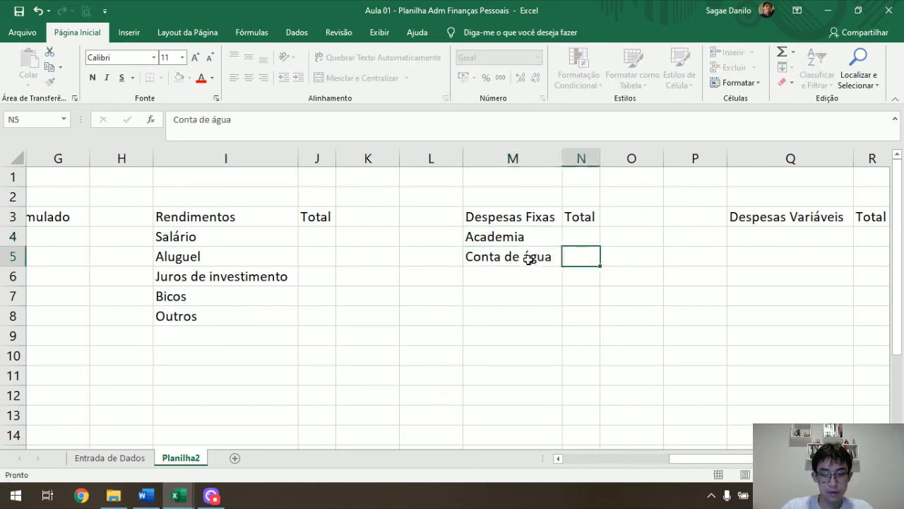
List Viagens and Médico in cells Q4 and Q5 under Despesas Variáveis.
key("Right")
key("Right")
key("Up")
key("Right")
type("Viagens")
key("Return")
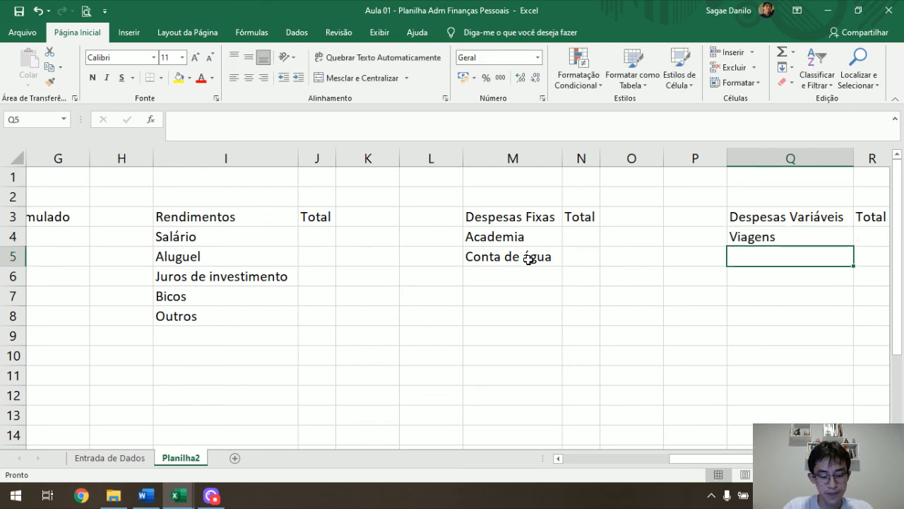
type("Médico")
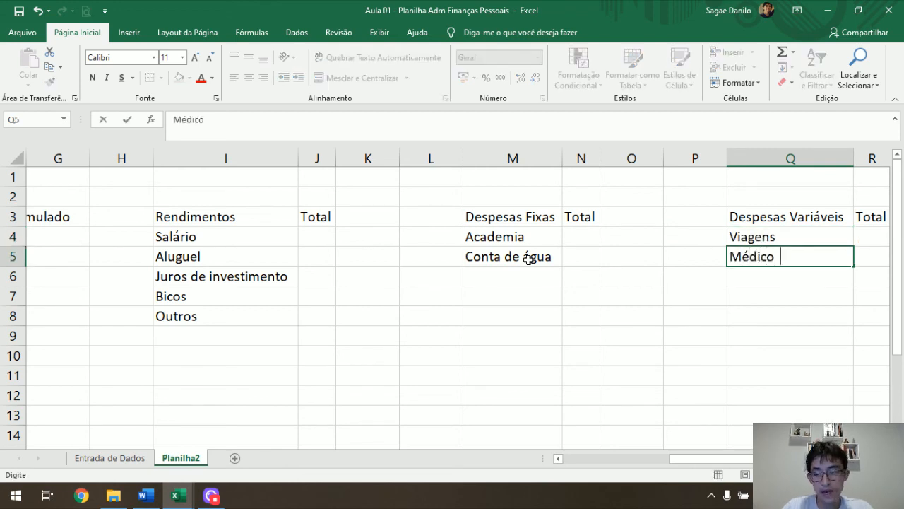
key("Return")
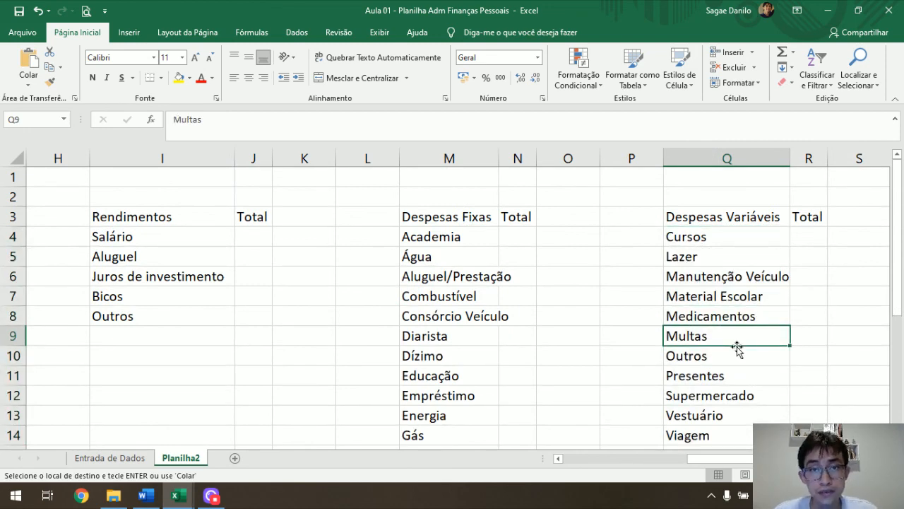
Review the complete category lists under Despesas Fixas and Despesas Variáveis, and the monthly table's header row.
scroll(580, 253, "down", 1)
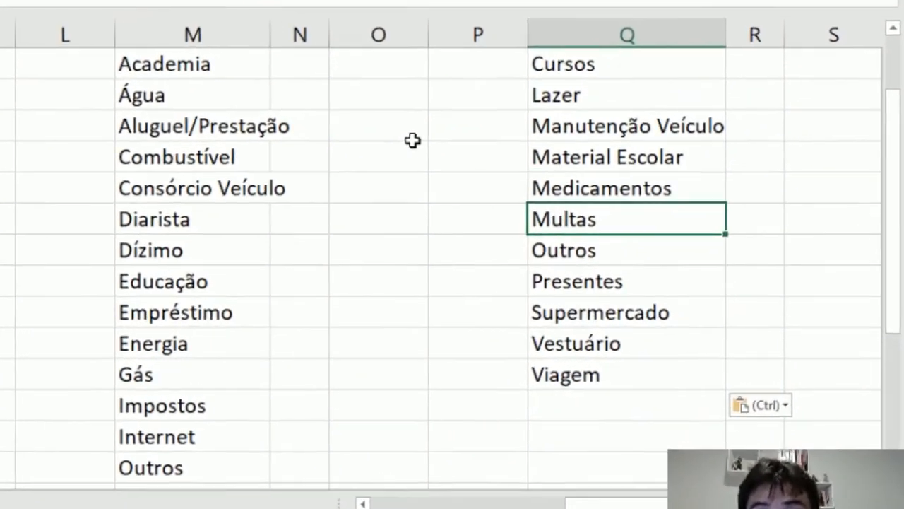
key("Escape")
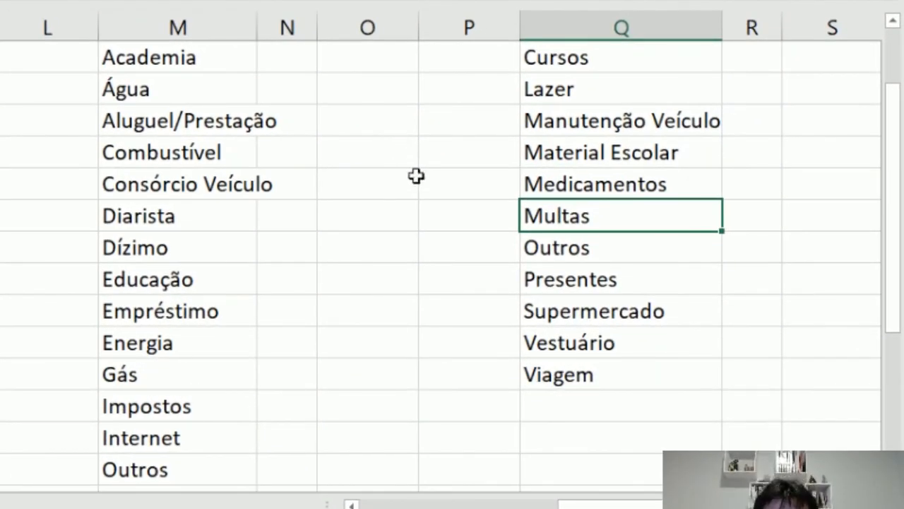
scroll(416, 176, "down", 1)
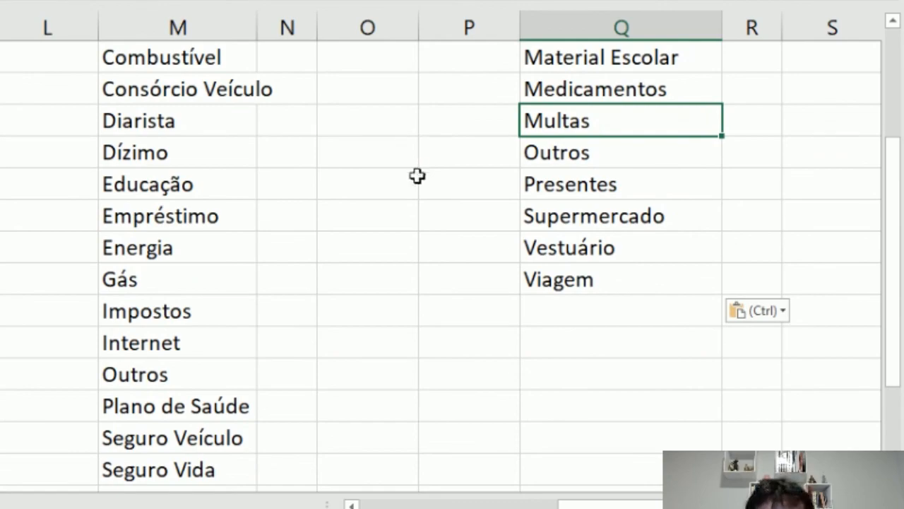
scroll(417, 176, "down", 1)
scroll(417, 176, "down", 1)
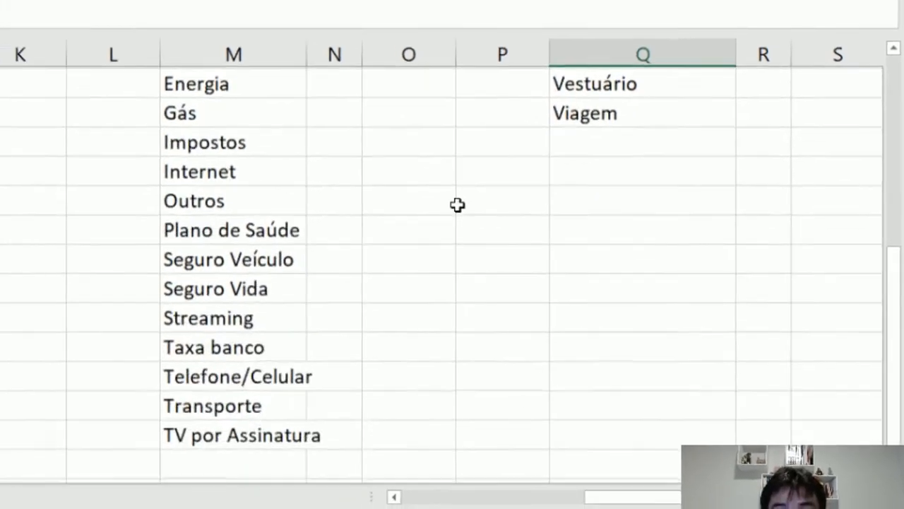
scroll(458, 205, "down", 1)
left_click_drag(867, 236, 6, 215)
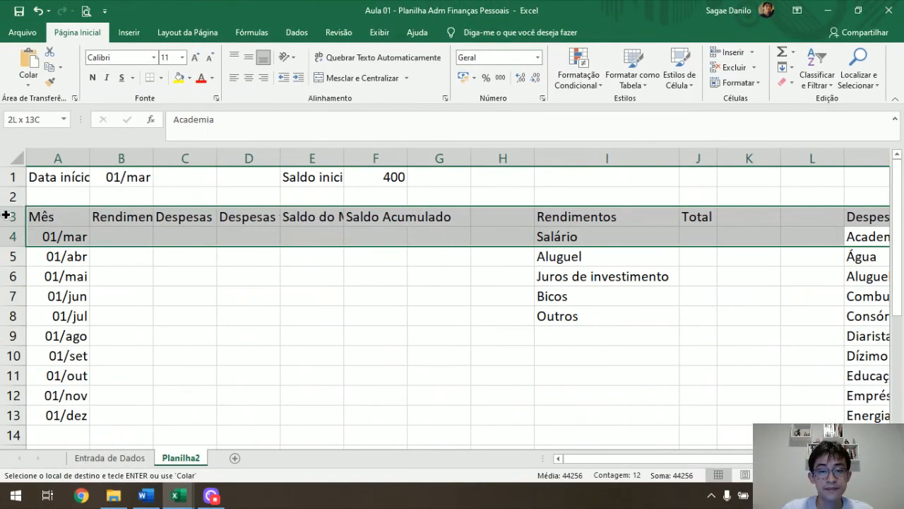
left_click(238, 231)
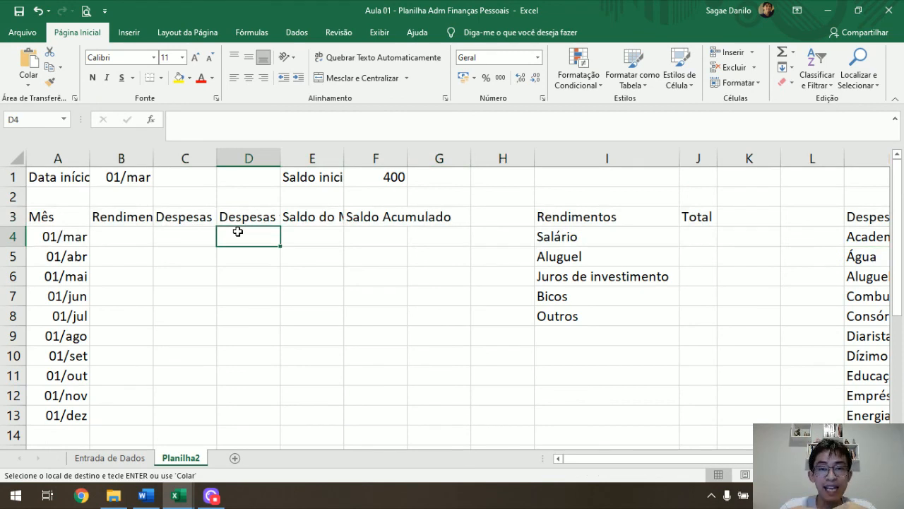